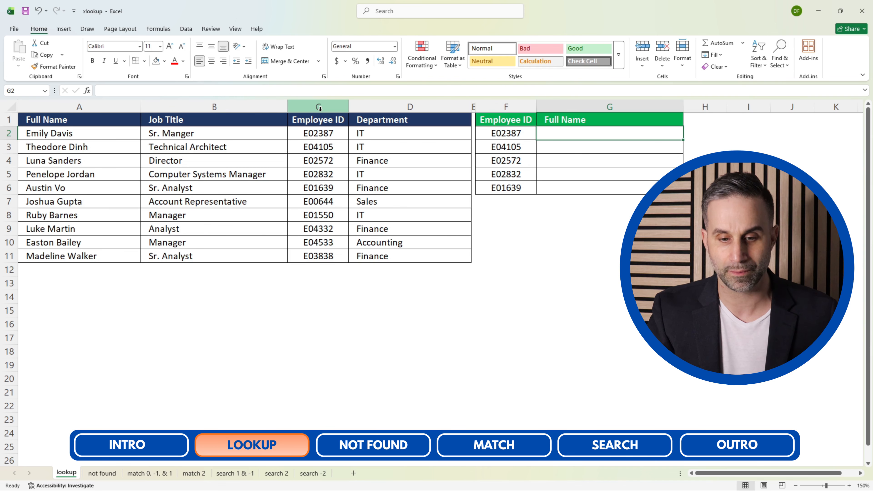
pyautogui.click(503, 100)
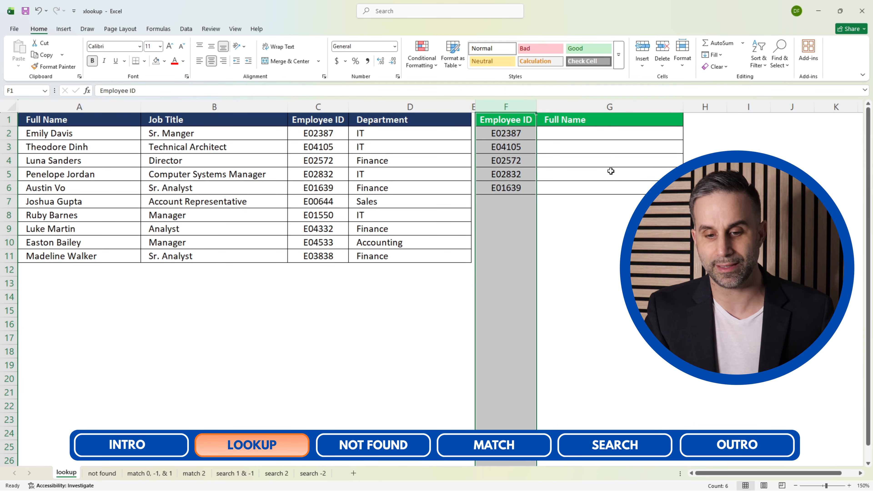
pyautogui.click(599, 107)
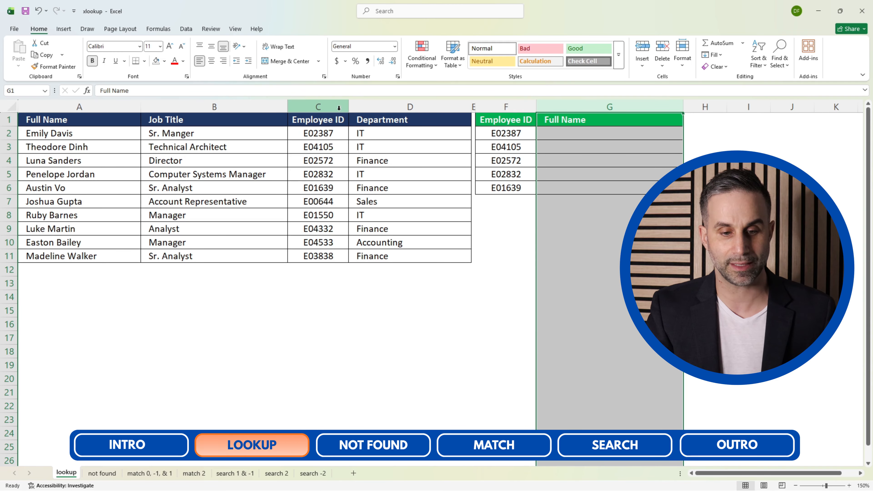
pyautogui.click(319, 103)
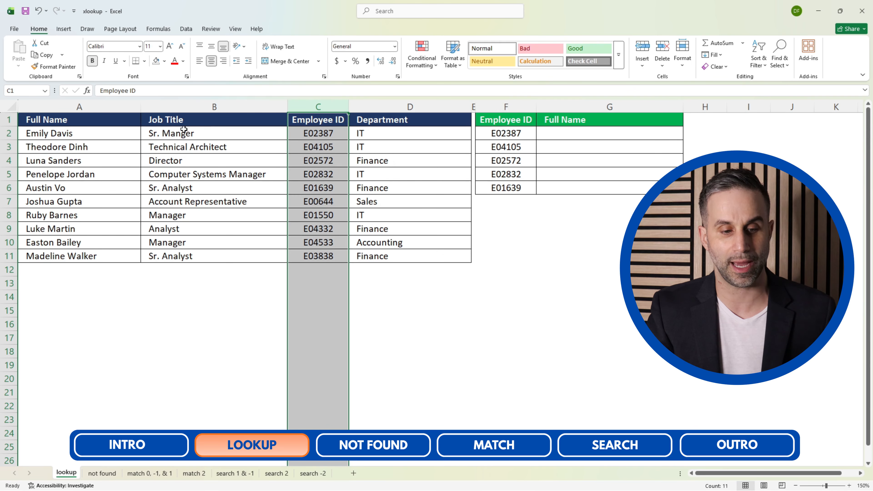
pyautogui.click(109, 107)
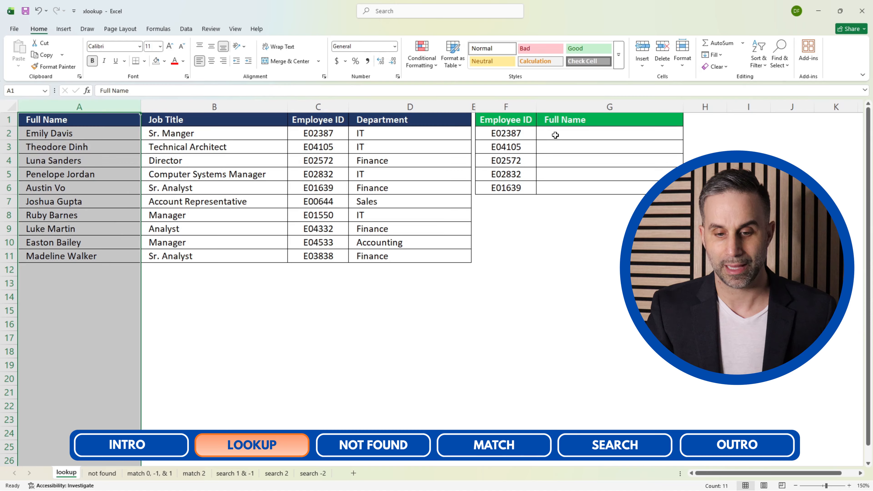
# Start an XLOOKUP formula in G2 with the column-locked Employee ID reference $F2 as the lookup value.
pyautogui.click(539, 138)
pyautogui.write('=xlookup(')
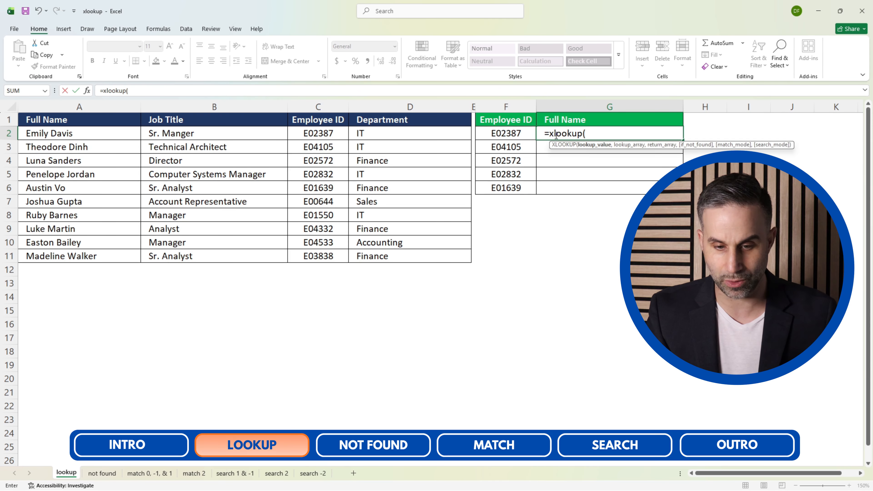
pyautogui.press('Left')
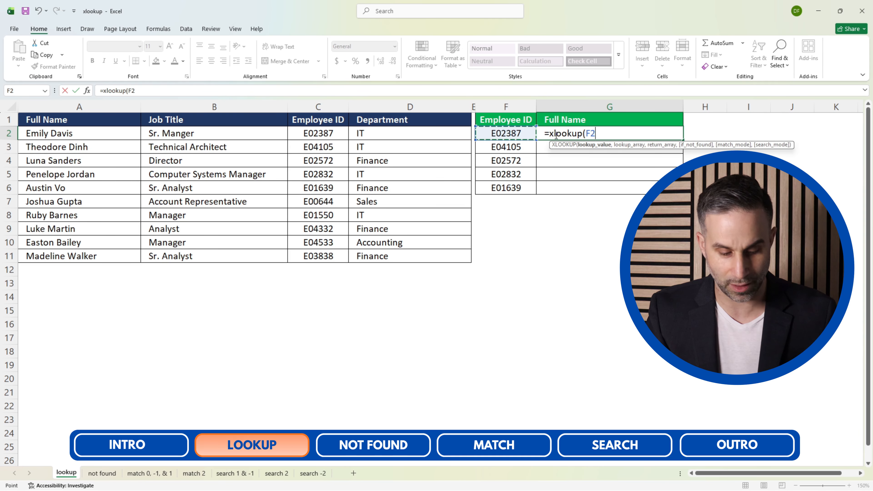
pyautogui.press('F4')
pyautogui.press('F4')
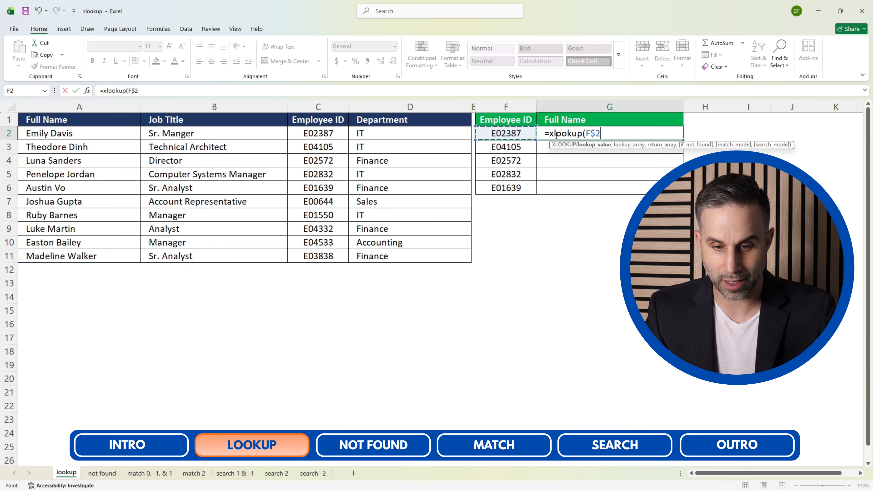
pyautogui.write(',')
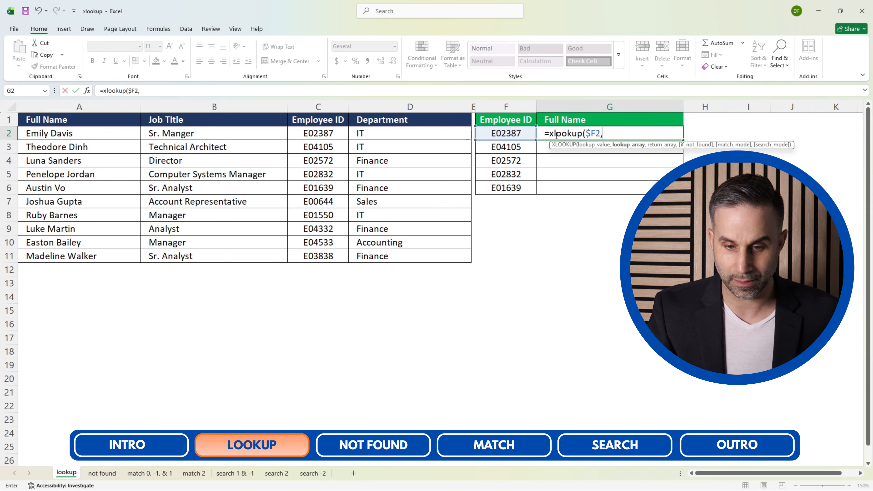
# Set the XLOOKUP lookup array to the absolute Employee ID column $C:$C and pick column A as the return array.
pyautogui.click(321, 109)
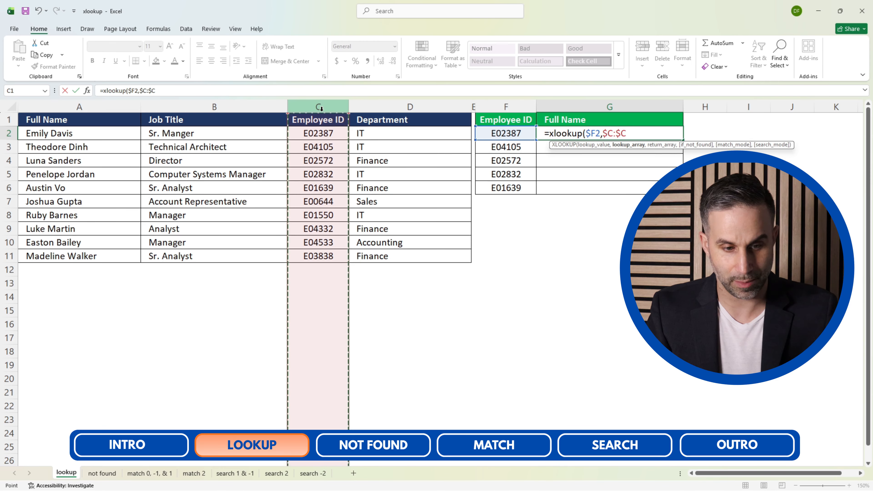
pyautogui.press('F4')
pyautogui.write(',')
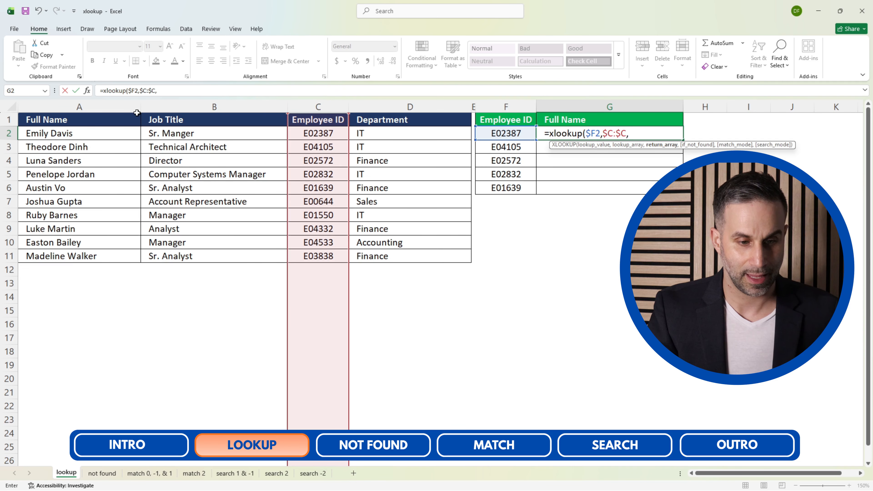
pyautogui.click(94, 105)
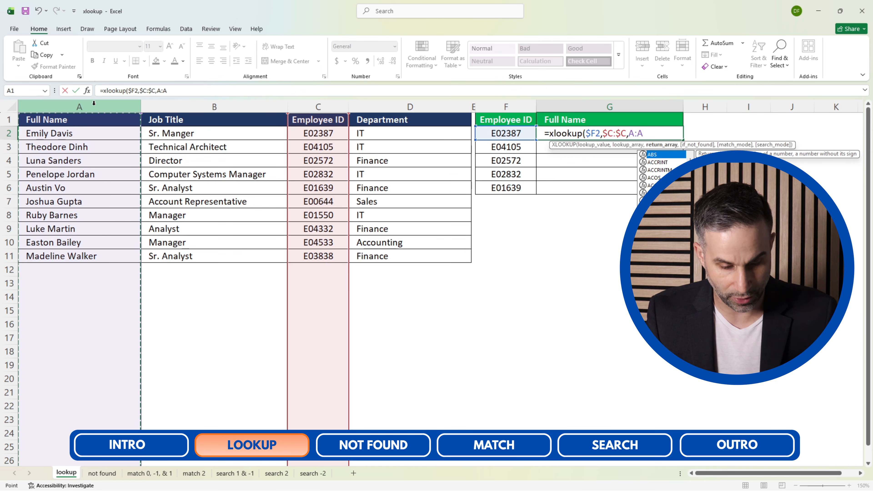
pyautogui.press('XF86MonBrightnessDown')
pyautogui.press('super')
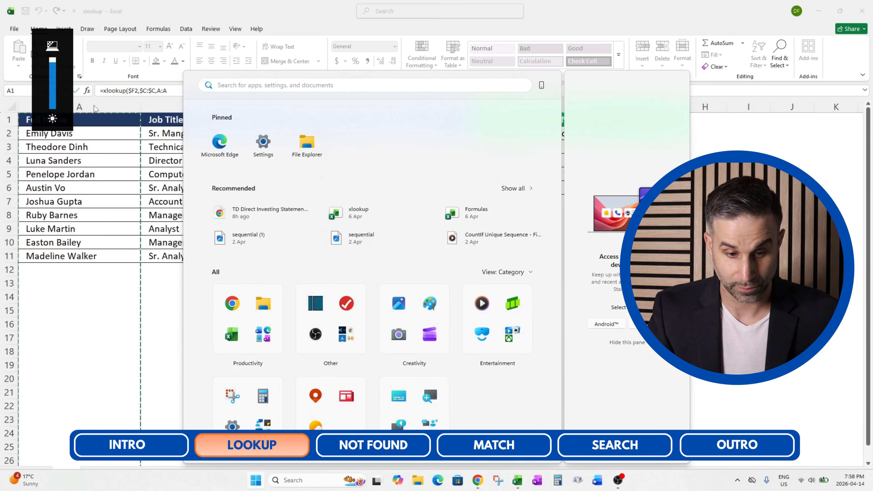
pyautogui.press('Escape')
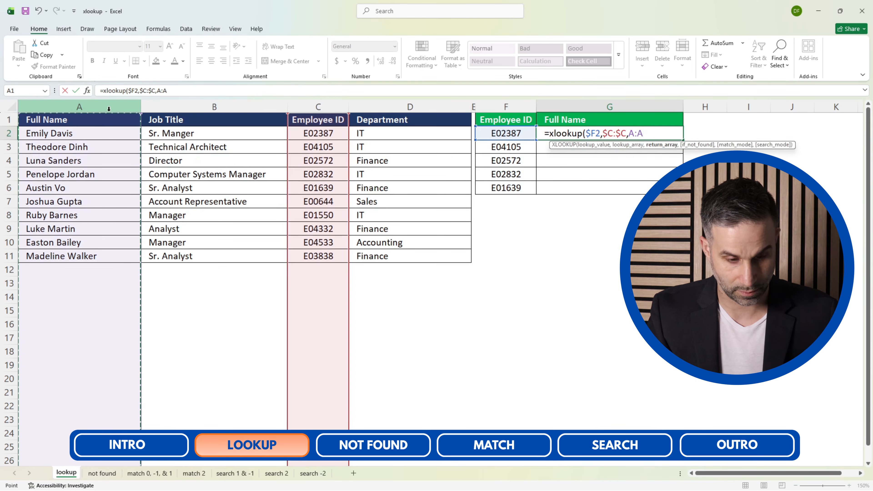
# Make the return array absolute as $A:$A and enter the completed XLOOKUP formula in G2.
pyautogui.press('F4')
pyautogui.write(')')
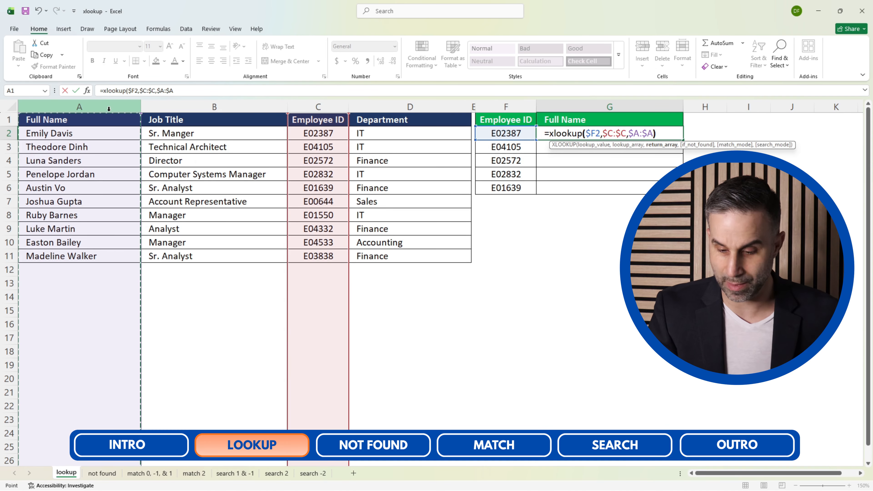
pyautogui.hotkey('ctrl', 'Return')
# Copy the XLOOKUP formula from G2 down the Full Name column to G6.
pyautogui.hotkey('ctrl', 'c')
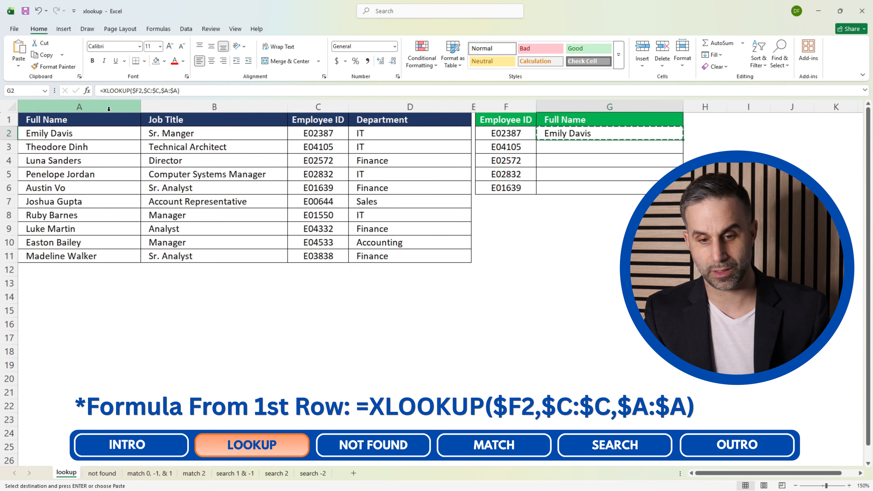
pyautogui.press('Left')
pyautogui.hotkey('ctrl', 'Down')
pyautogui.press('Right')
pyautogui.hotkey('ctrl', 'shift', 'Up')
pyautogui.hotkey('ctrl', 'v')
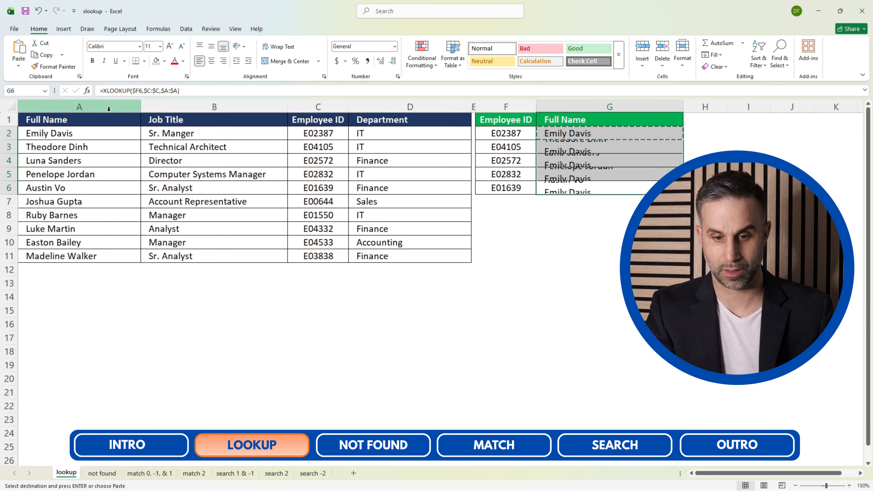
pyautogui.press('Escape')
pyautogui.hotkey('ctrl', 'Up')
pyautogui.press('Down')
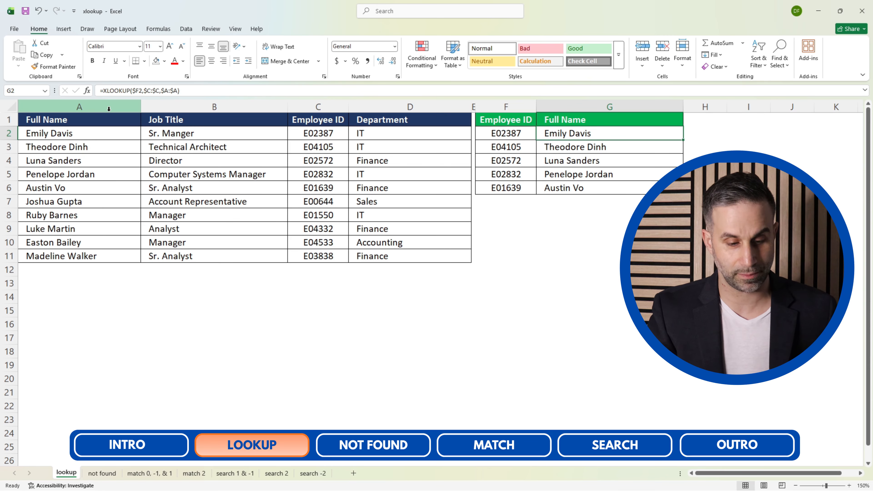
# On the "not found" sheet, start an XLOOKUP formula in G2 with $F2 as the lookup value.
pyautogui.click(102, 473)
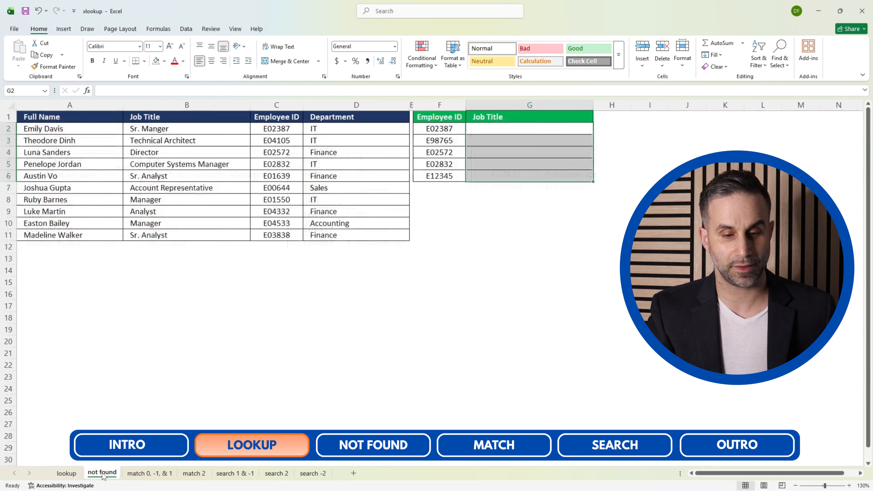
pyautogui.click(550, 212)
pyautogui.hotkey('ctrl', 'Up')
pyautogui.press('Down')
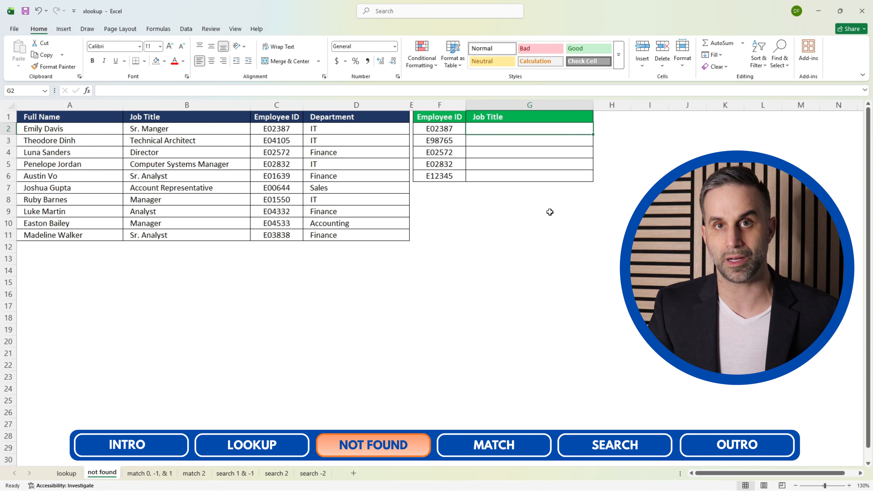
pyautogui.write('=')
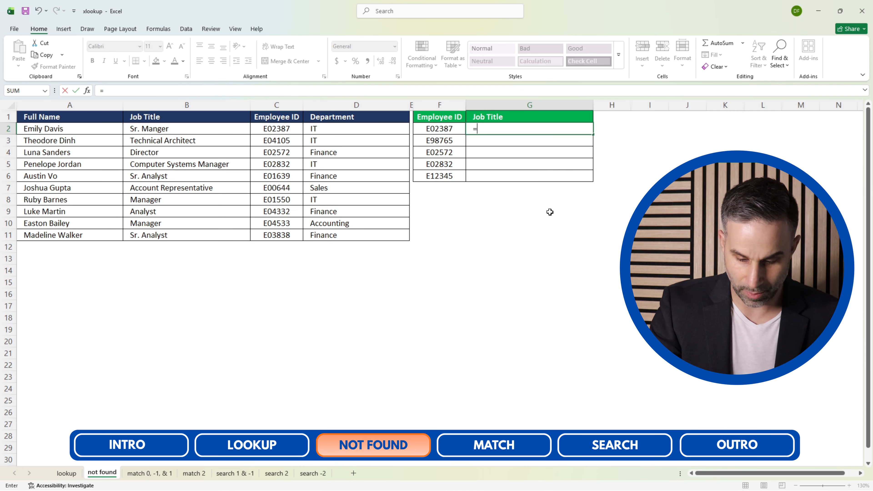
pyautogui.write('xlookup(')
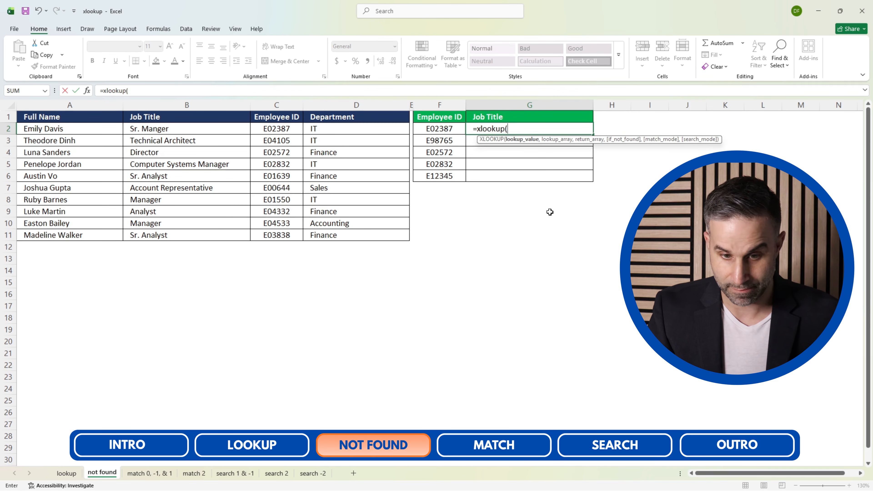
pyautogui.press('Left')
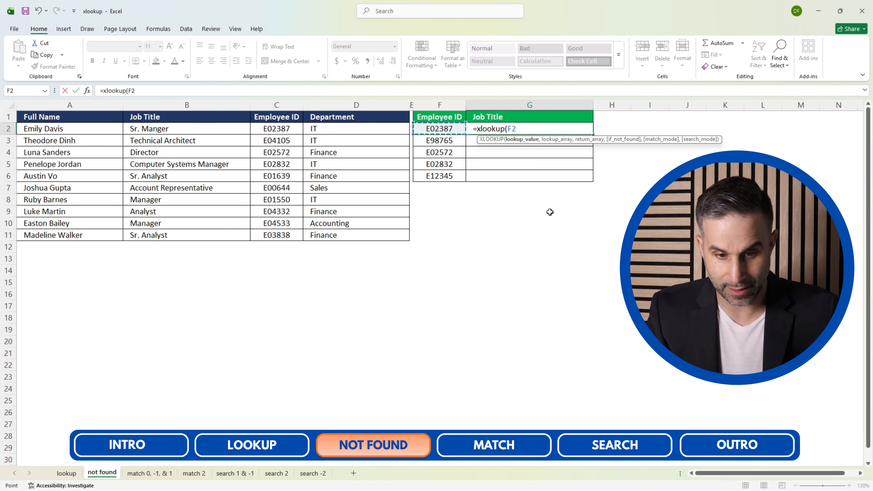
pyautogui.press('F4')
pyautogui.press('F4')
pyautogui.press('F4')
pyautogui.write(',')
# Set the lookup array to the Employee ID column $C:$C and the return array to the Job Title column $B:$B.
pyautogui.click(272, 106)
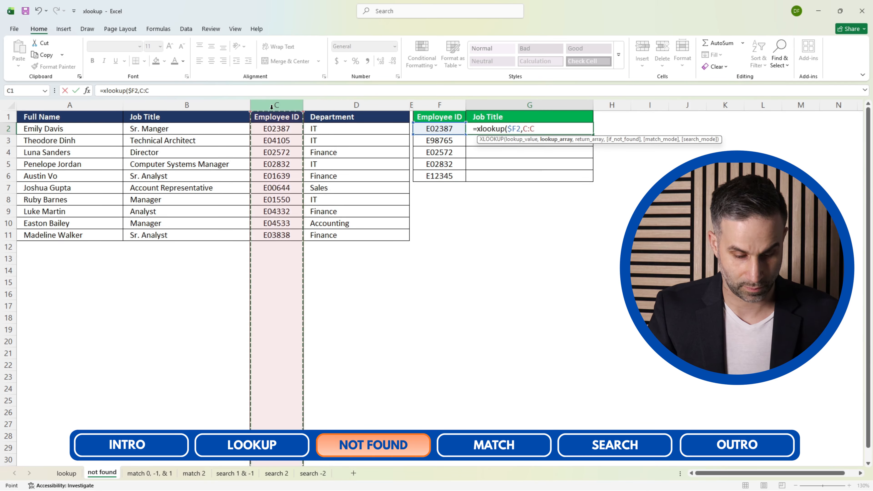
pyautogui.press('F4')
pyautogui.write(',')
pyautogui.click(151, 104)
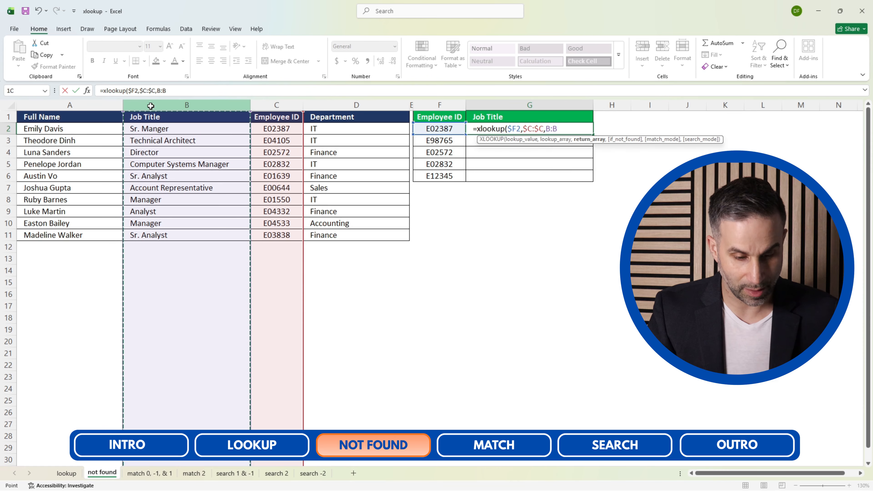
pyautogui.press('F4')
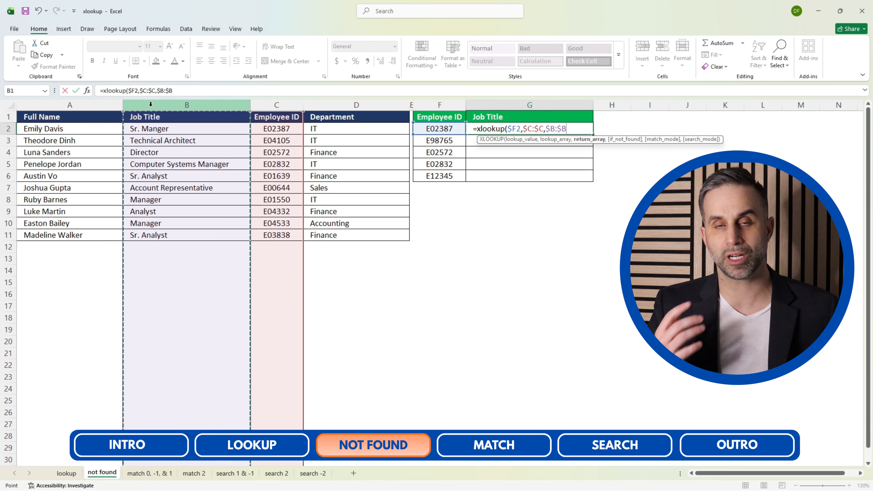
# Add "Not Found" as the if_not_found argument and enter the XLOOKUP formula in G2.
pyautogui.write(',')
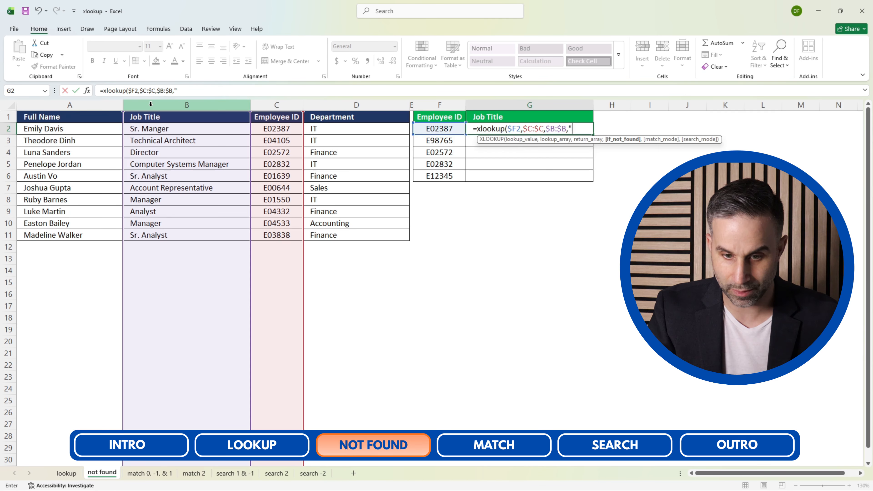
pyautogui.write('"Not Found"')
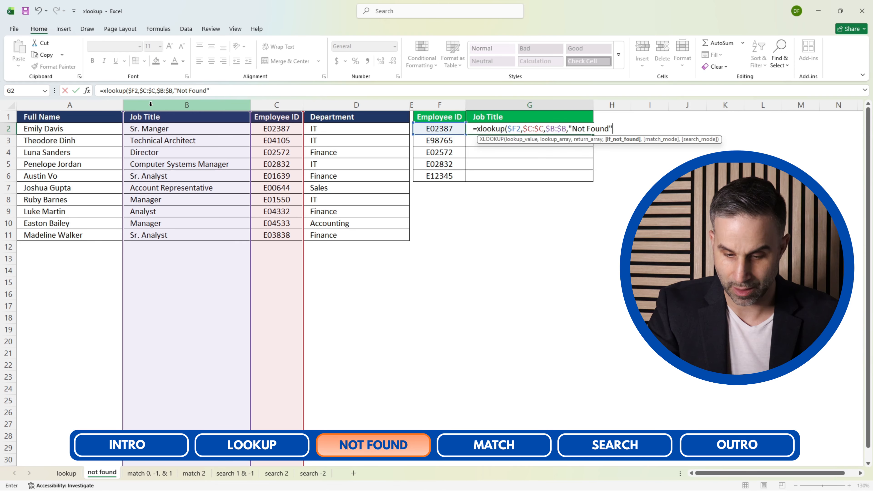
pyautogui.write(')')
pyautogui.hotkey('ctrl', 'Return')
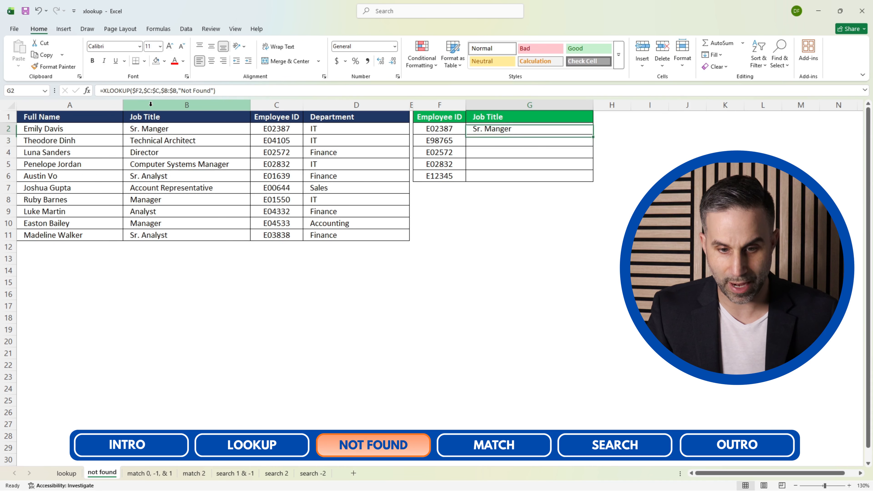
# Copy the XLOOKUP formula from G2 down the green table's Job Title column to G6.
pyautogui.hotkey('ctrl', 'c')
pyautogui.press('Left')
pyautogui.hotkey('ctrl', 'Down')
pyautogui.press('Right')
pyautogui.hotkey('ctrl', 'shift', 'Up')
pyautogui.hotkey('ctrl', 'v')
pyautogui.press('Escape')
pyautogui.hotkey('ctrl', 'Up')
pyautogui.press('Down')
pyautogui.press('Down')
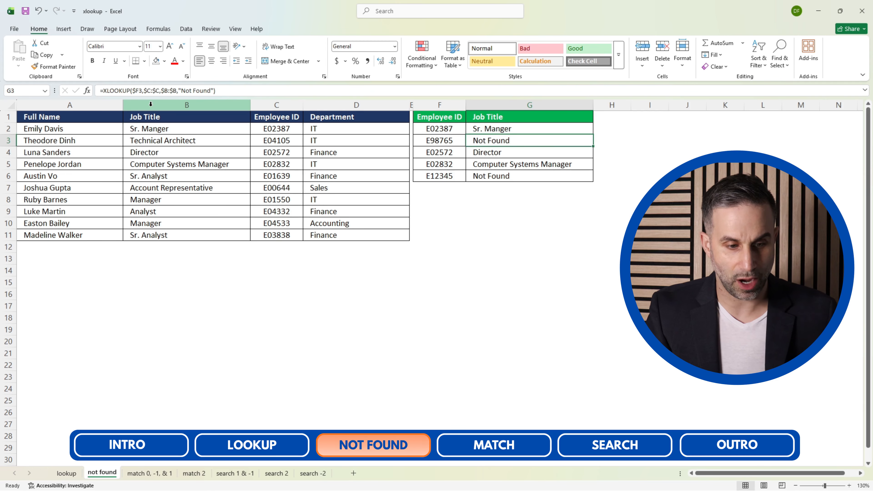
# Highlight the two Not Found cells, G3 and G6, with a yellow fill.
pyautogui.keyDown('ctrl'); pyautogui.click(481, 180); pyautogui.keyUp('ctrl')
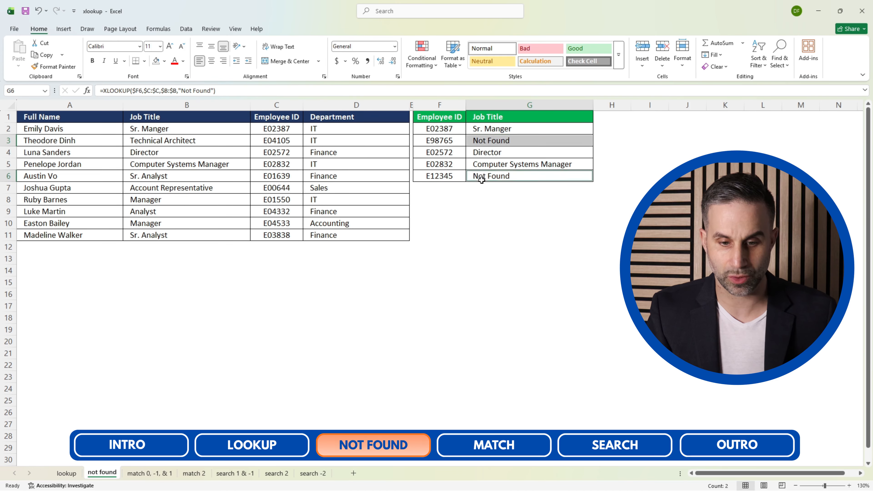
pyautogui.click(164, 61)
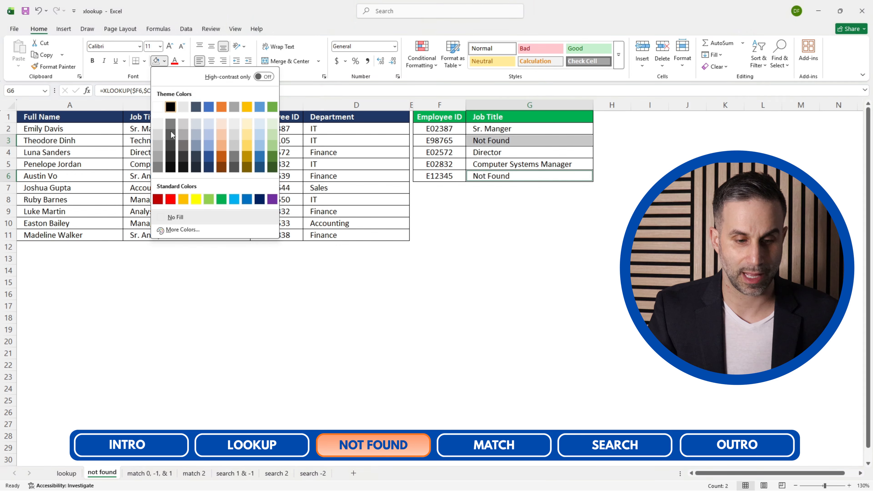
pyautogui.click(196, 199)
pyautogui.click(494, 225)
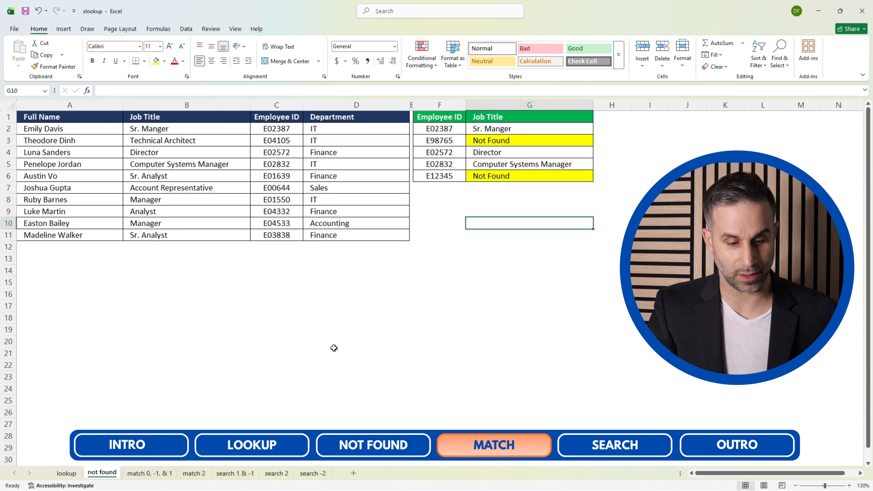
# On the "match 0, -1, & 1" sheet, start an XLOOKUP formula in E2 with $D2 as the lookup value.
pyautogui.click(143, 474)
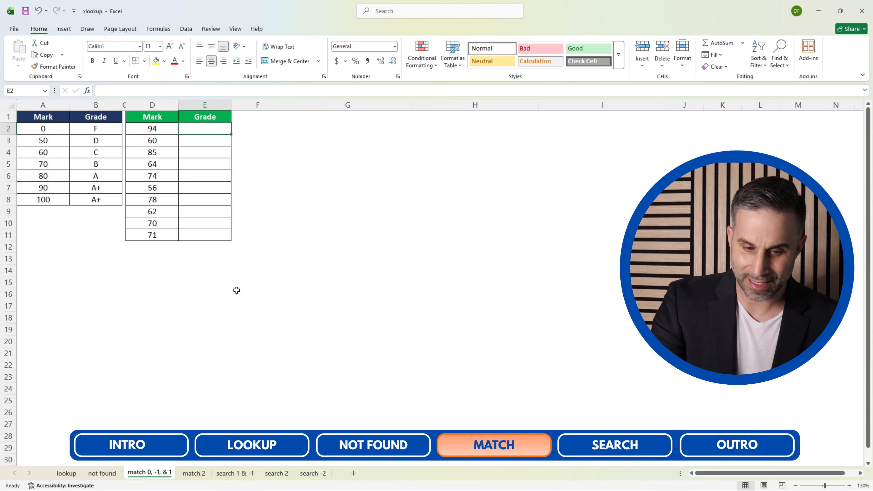
pyautogui.write('=xlookup(')
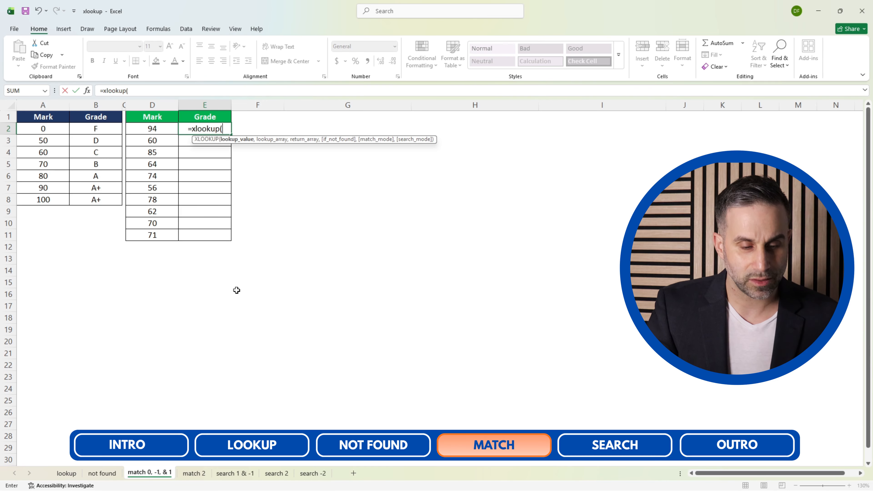
pyautogui.click(155, 127)
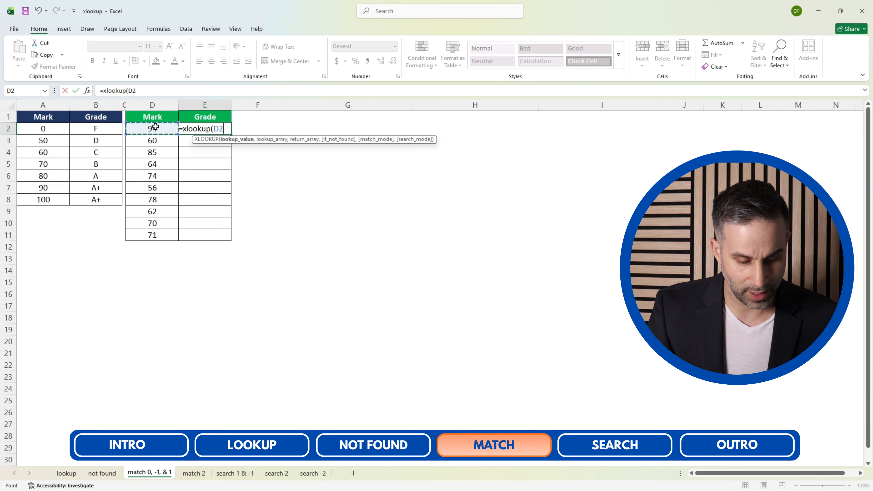
pyautogui.press('F4')
pyautogui.press('F4')
pyautogui.press('F4')
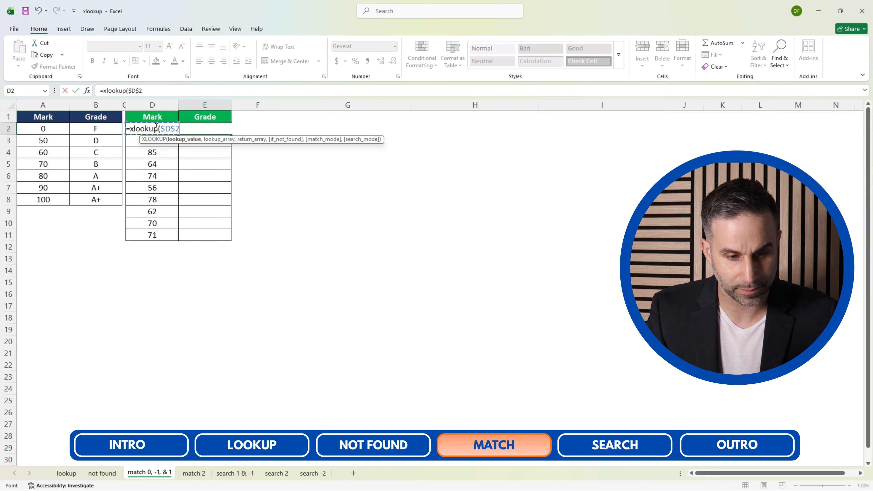
pyautogui.write(',')
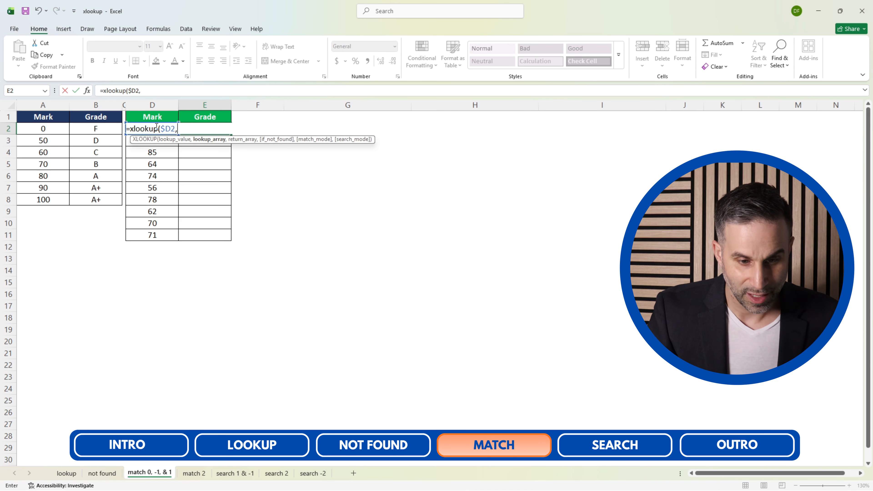
# Set the lookup array to the Mark column $A:$A and the return array to the Grade column $B:$B.
pyautogui.click(53, 105)
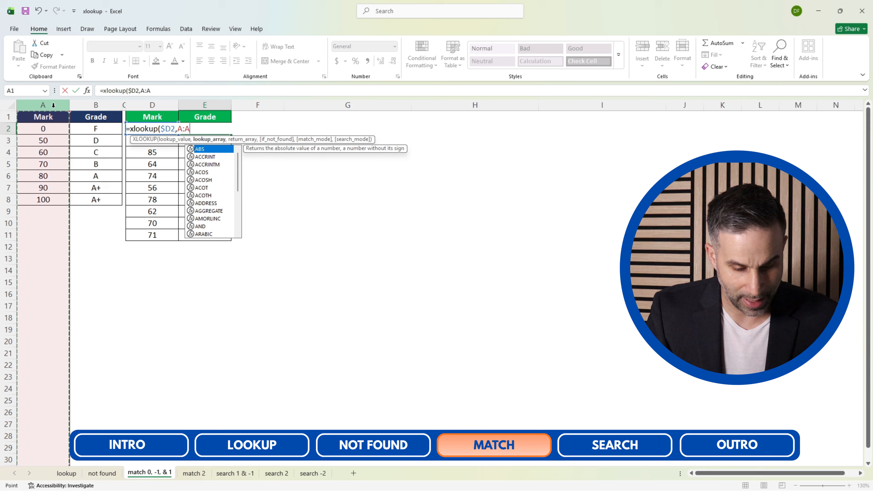
pyautogui.press('F4')
pyautogui.write(',')
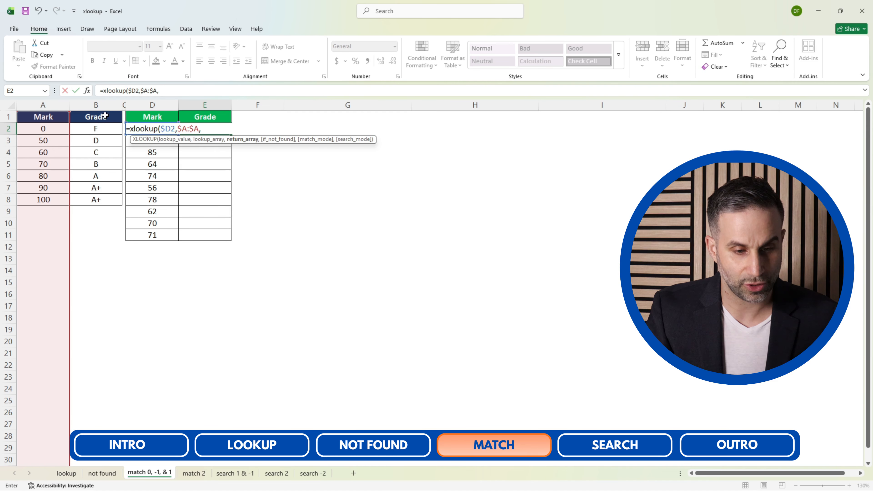
pyautogui.click(103, 104)
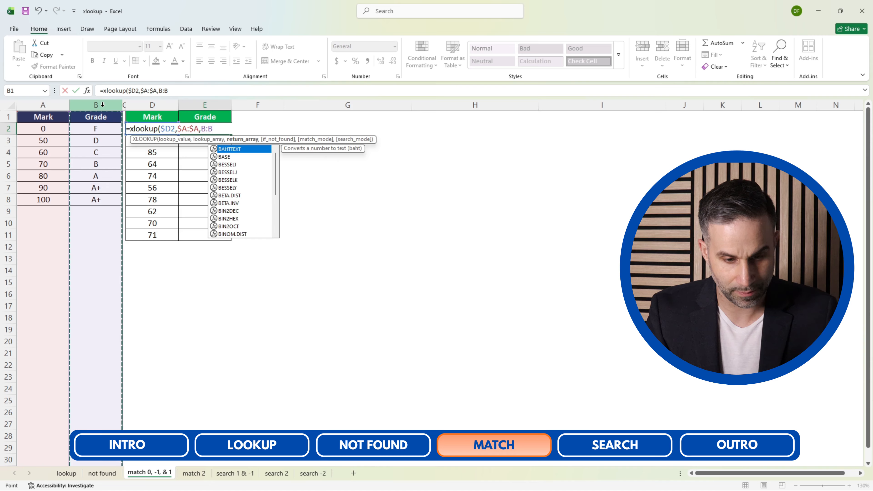
pyautogui.press('F4')
pyautogui.write(',')
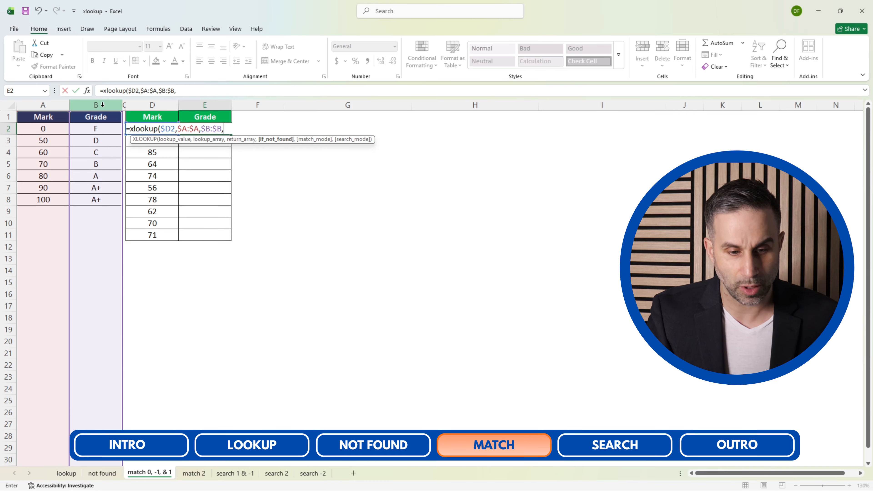
# Leave if_not_found empty, set the match mode to 0 for an exact match, and enter the formula in E2.
pyautogui.write(',')
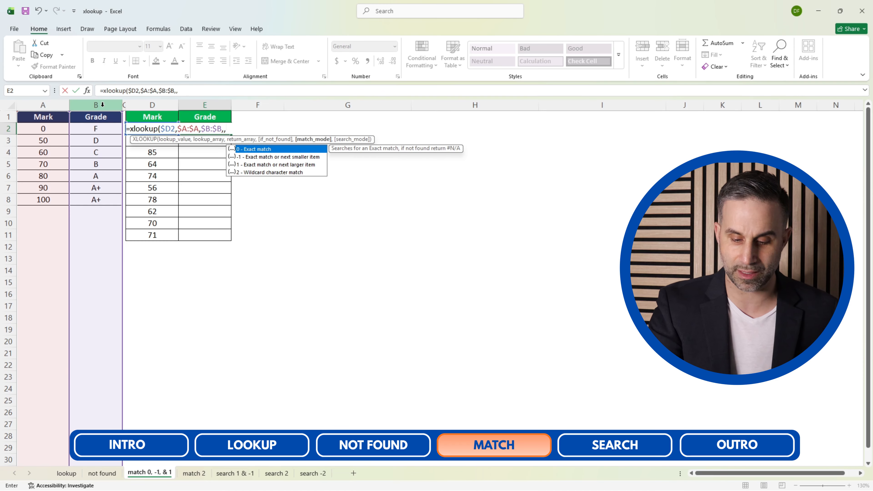
pyautogui.write('0')
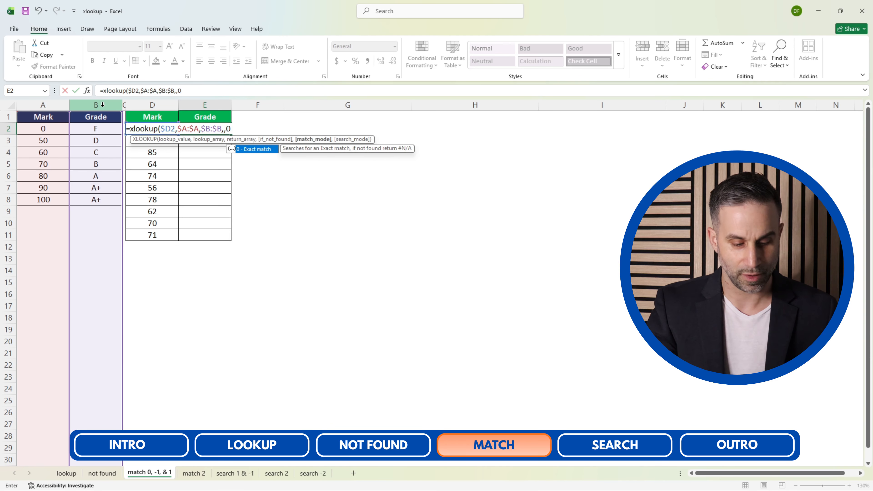
pyautogui.write(')')
pyautogui.hotkey('ctrl', 'Return')
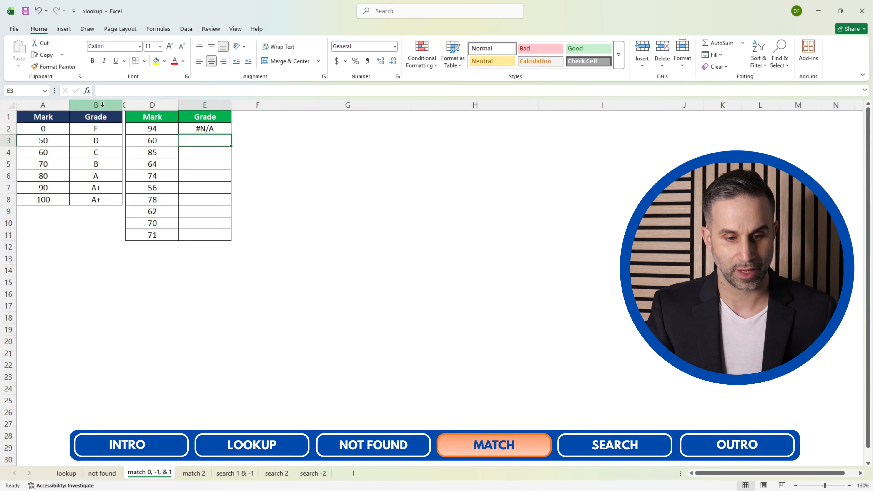
# Copy the exact-match XLOOKUP formula from E2 down the green table's Grade column to E11.
pyautogui.hotkey('ctrl', 'c')
pyautogui.press('Left')
pyautogui.hotkey('ctrl', 'Down')
pyautogui.press('Right')
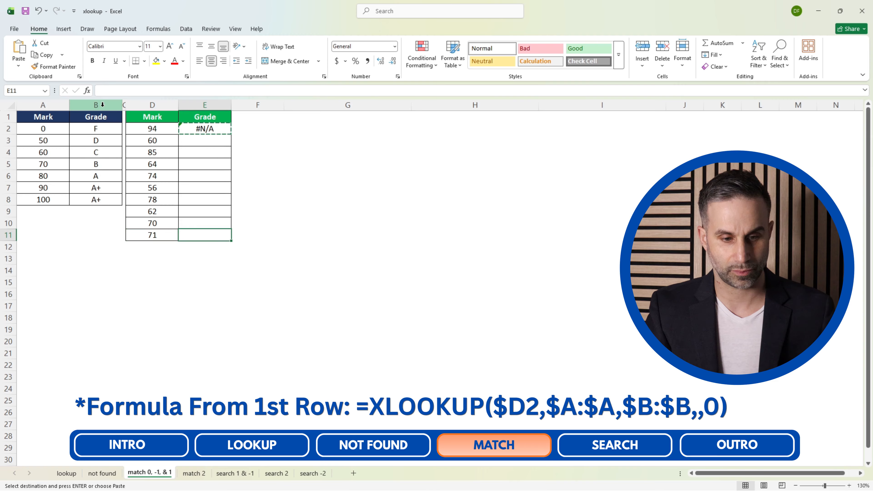
pyautogui.hotkey('ctrl', 'shift', 'Up')
pyautogui.hotkey('ctrl', 'v')
pyautogui.press('Escape')
pyautogui.hotkey('ctrl', 'Up')
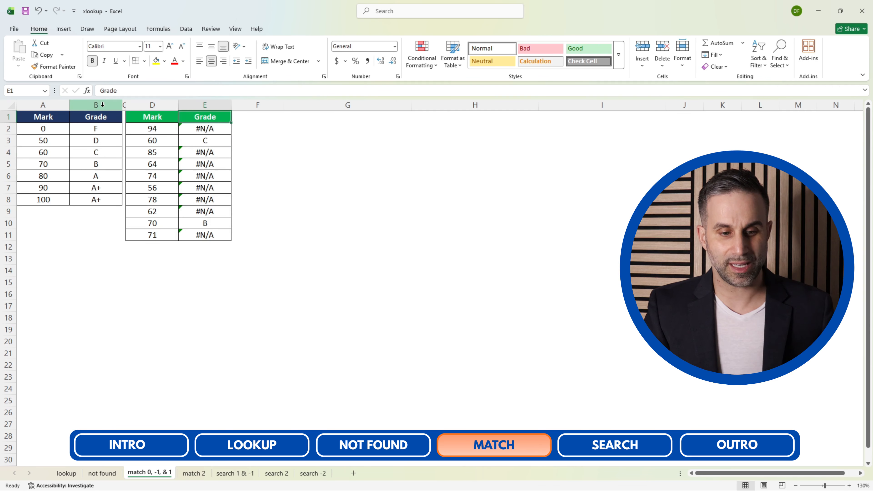
pyautogui.press('Right')
pyautogui.press('Right')
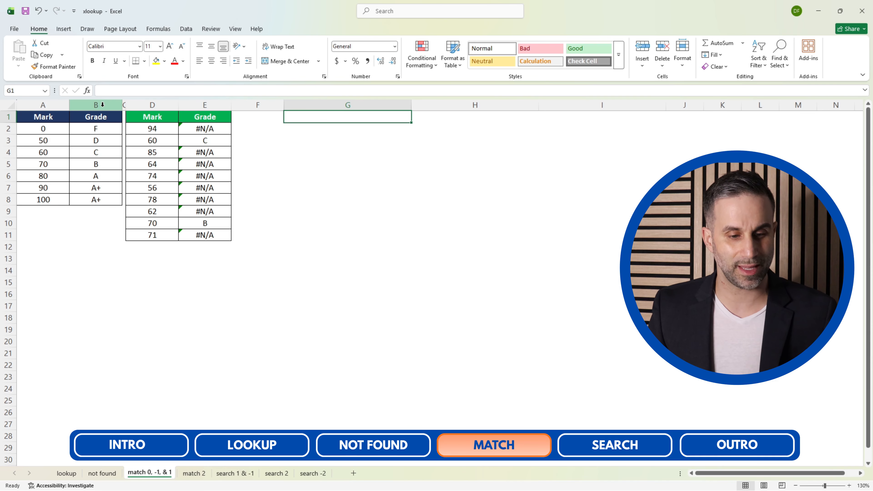
# Compare the marks 60 and 70 in the green table with their rows in the blue Mark and Grade table.
pyautogui.click(168, 143)
pyautogui.click(163, 223)
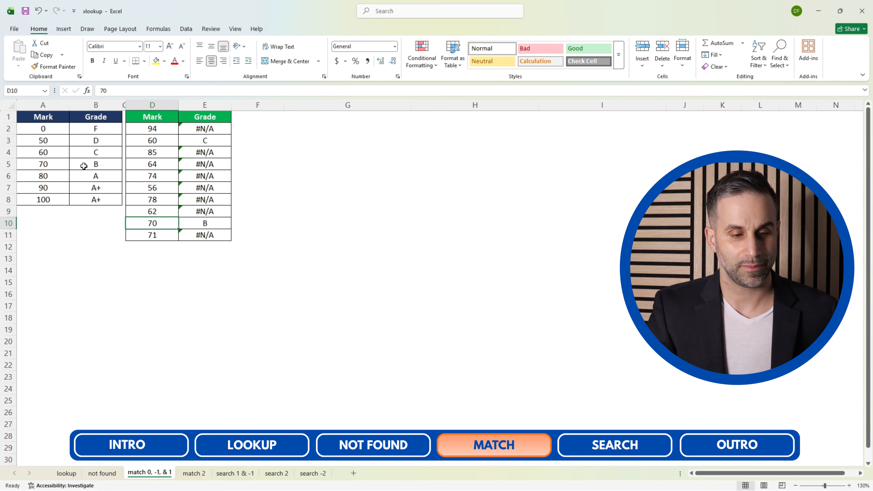
pyautogui.click(59, 152)
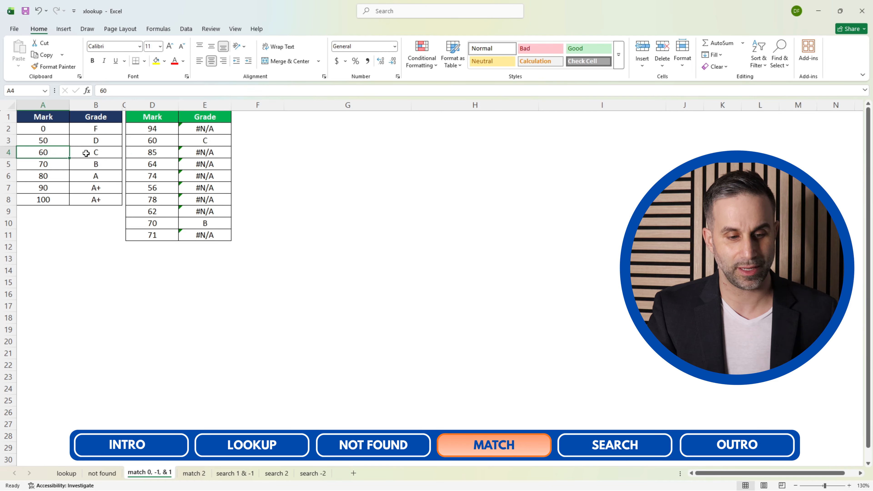
pyautogui.click(98, 152)
pyautogui.click(50, 167)
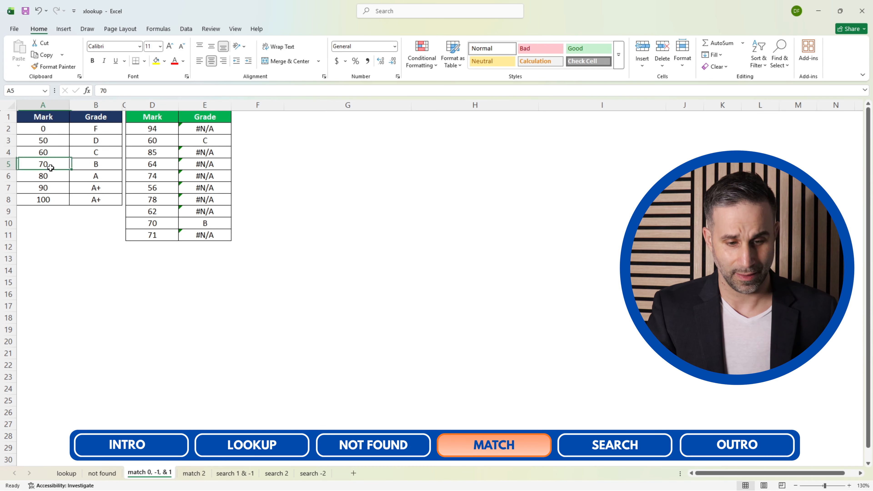
pyautogui.click(88, 168)
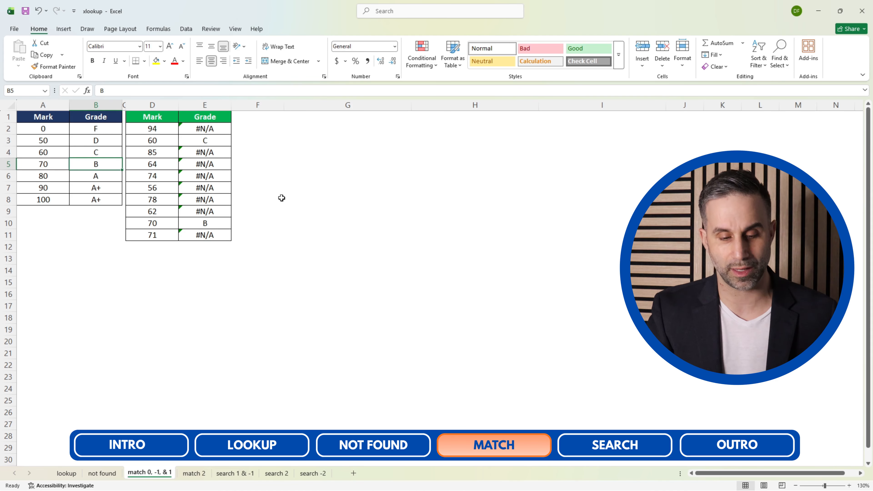
# Clear the exact-match formulas from the green table's Grade column, E2:E11.
pyautogui.click(214, 191)
pyautogui.hotkey('ctrl', 'Up')
pyautogui.press('Down')
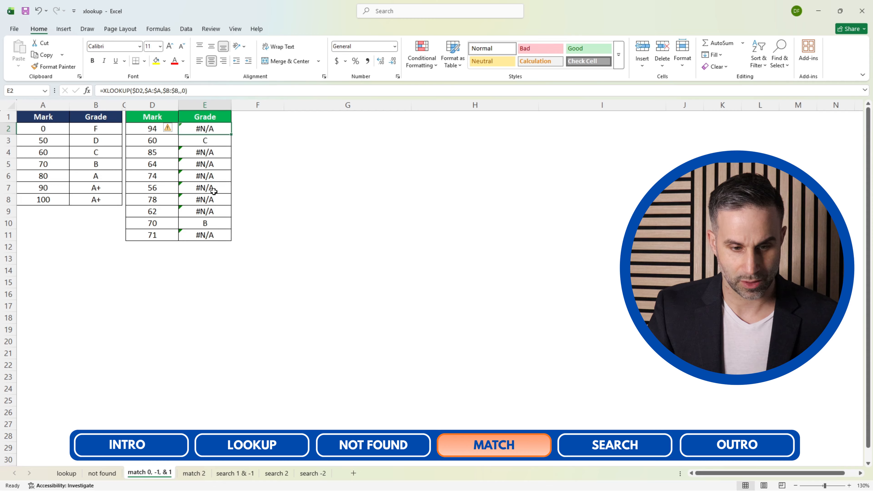
pyautogui.hotkey('ctrl', 'shift', 'Down')
pyautogui.press('Delete')
pyautogui.press('Up')
pyautogui.press('Down')
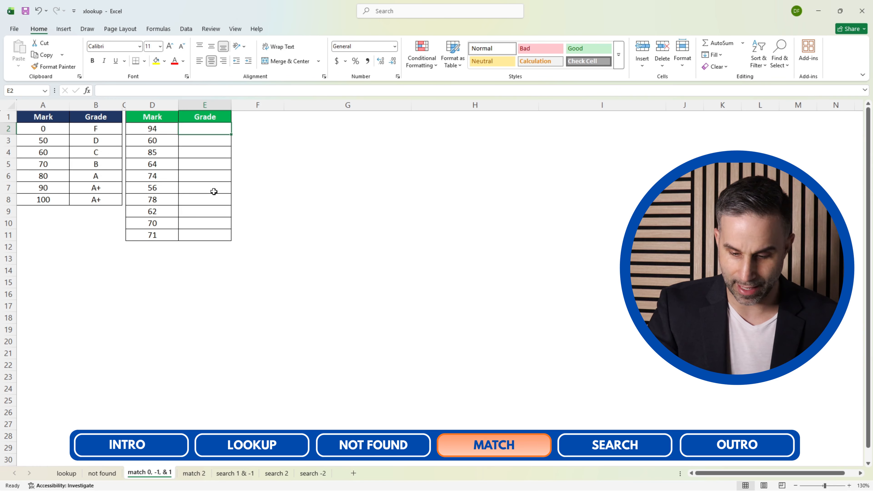
# Start a new XLOOKUP formula in E2 with $D2 as the lookup value.
pyautogui.write('=xlookup(')
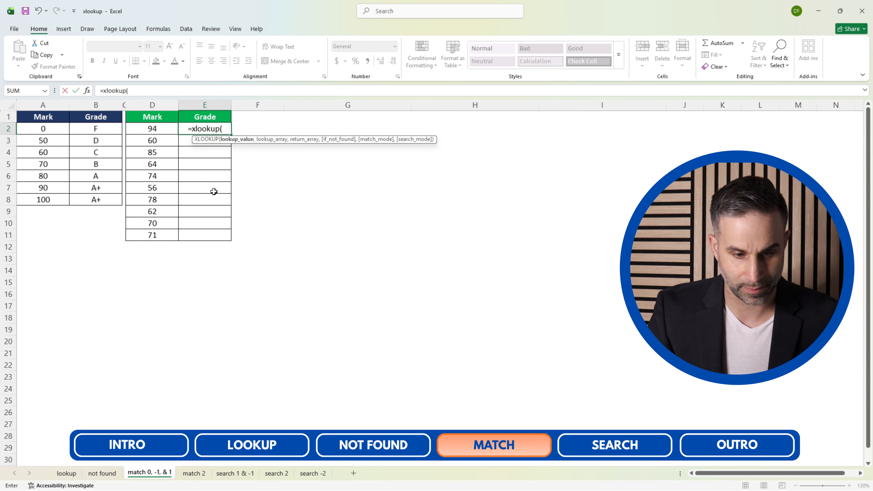
pyautogui.press('Left')
pyautogui.press('F4')
pyautogui.press('F4')
pyautogui.press('F4')
pyautogui.write(',')
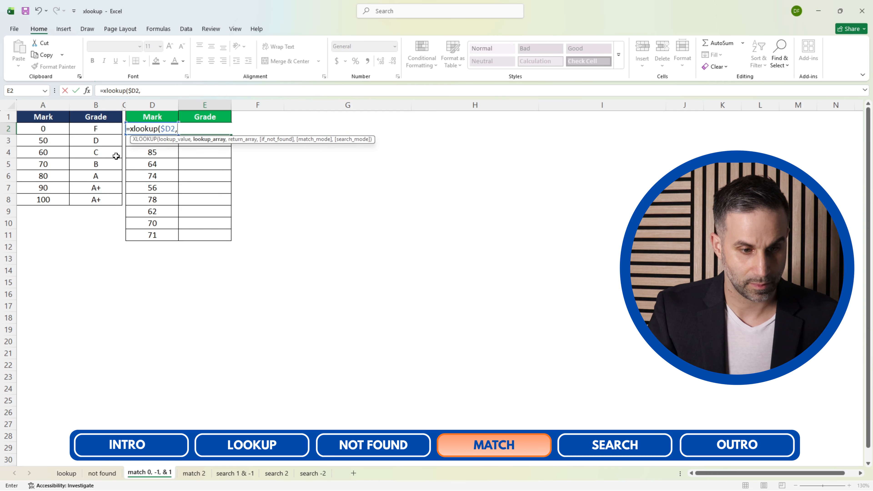
# Use the blue table's Mark column $A:$A as the lookup array and its Grade column $B:$B as the return array.
pyautogui.click(43, 106)
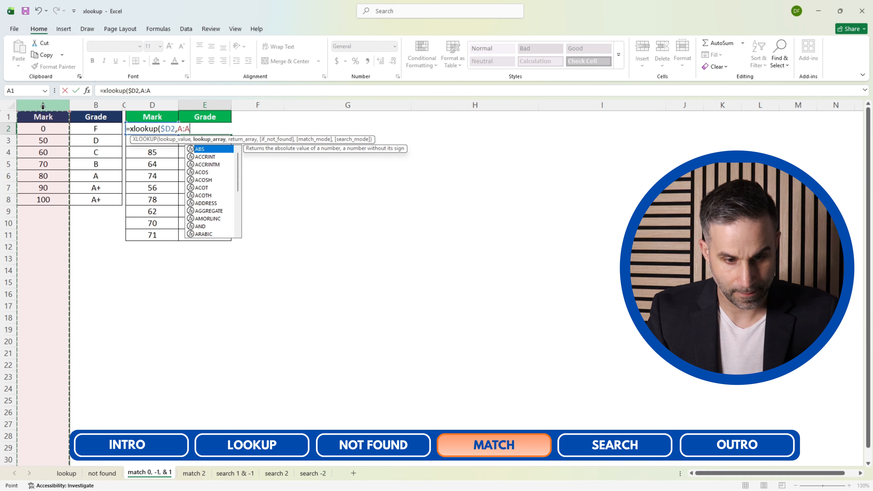
pyautogui.press('F4')
pyautogui.write(',')
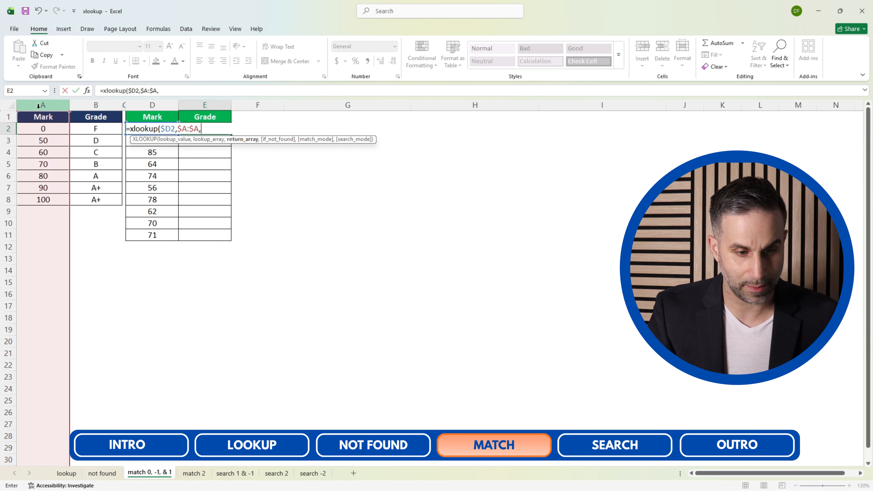
pyautogui.click(106, 102)
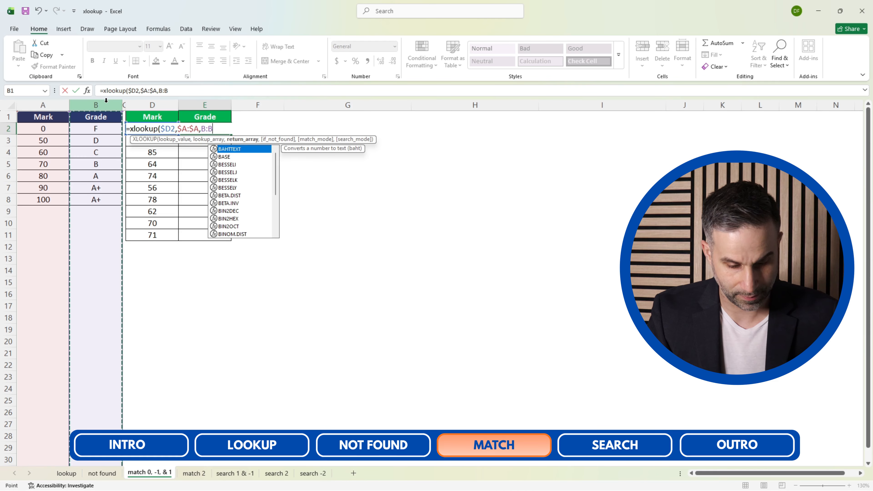
pyautogui.press('F4')
pyautogui.write(',')
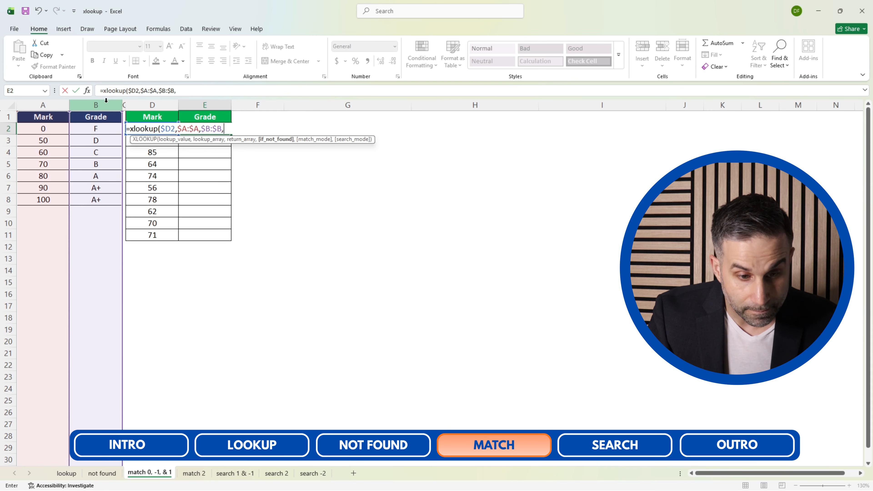
pyautogui.write(',')
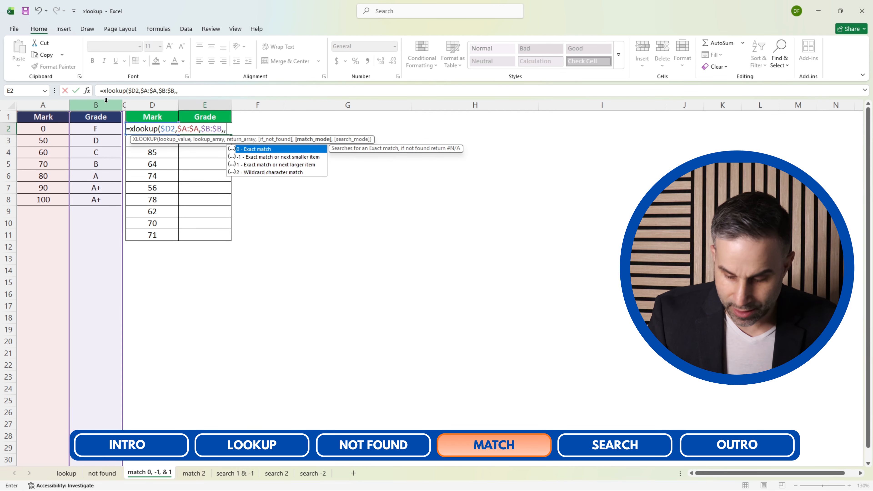
# Skip if_not_found, choose match mode -1 (exact match or next smaller item), and enter the formula in E2.
pyautogui.press('Down')
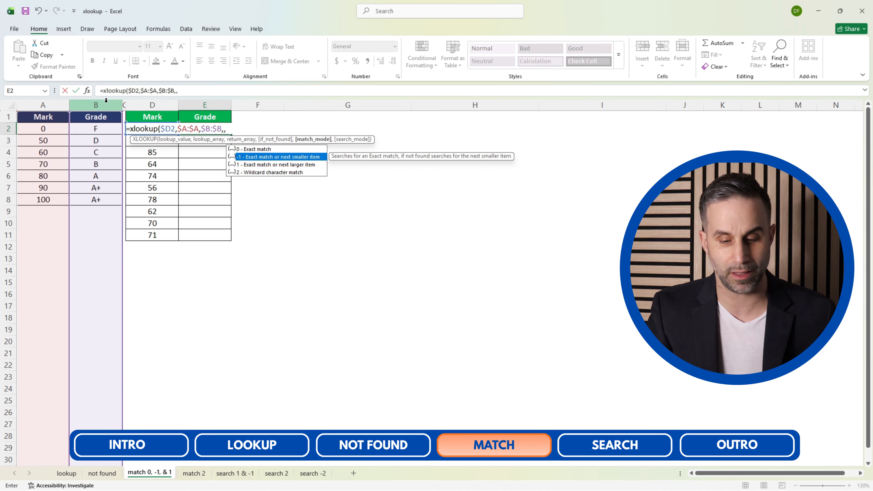
pyautogui.press('Tab')
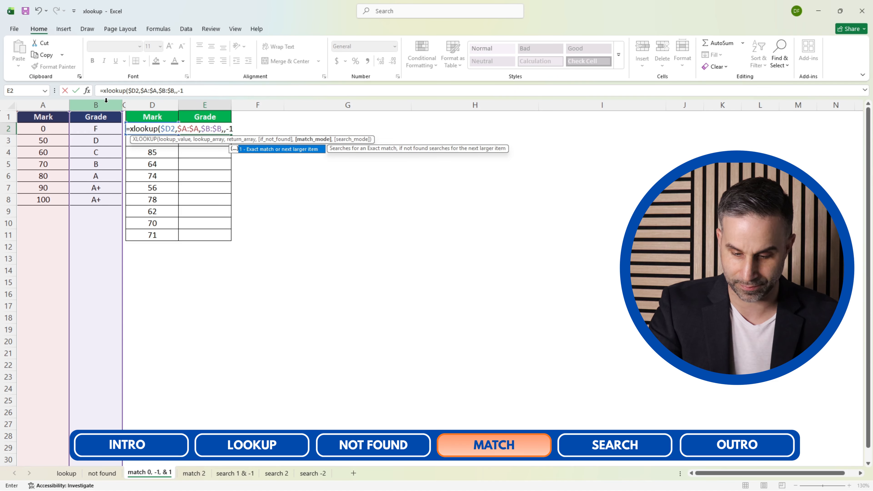
pyautogui.write(')')
pyautogui.press('Return')
# Copy the XLOOKUP formula with match mode -1 from E2 down the Grade column to E11.
pyautogui.press('Up')
pyautogui.hotkey('ctrl', 'c')
pyautogui.press('Left')
pyautogui.hotkey('ctrl', 'Down')
pyautogui.press('Right')
pyautogui.hotkey('ctrl', 'shift', 'Up')
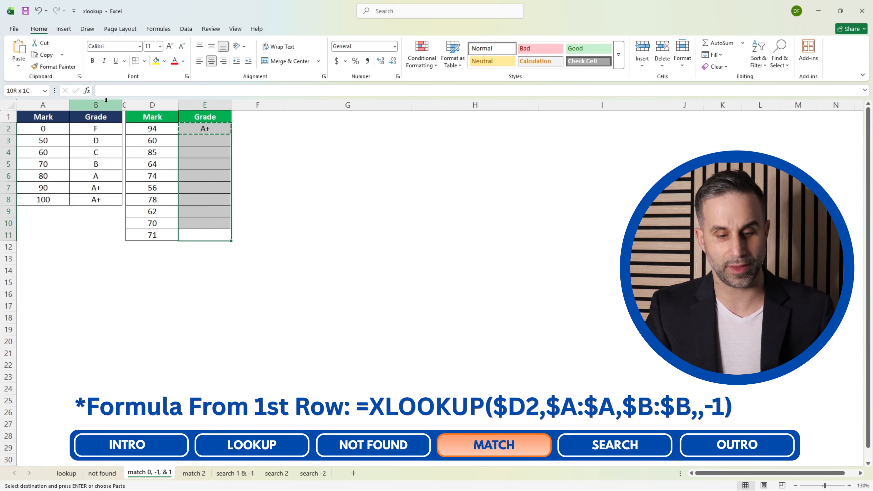
pyautogui.hotkey('ctrl', 'v')
pyautogui.press('Escape')
pyautogui.hotkey('ctrl', 'Up')
# Check the grades returned for the first three marks in the green table against the blue table's Mark column.
pyautogui.press('Left')
pyautogui.press('Down')
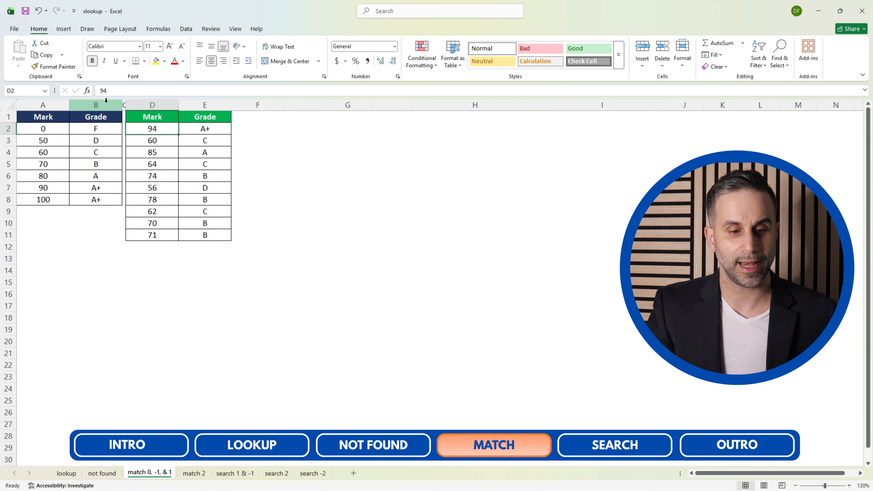
pyautogui.press('Right')
pyautogui.press('Left')
pyautogui.press('Down')
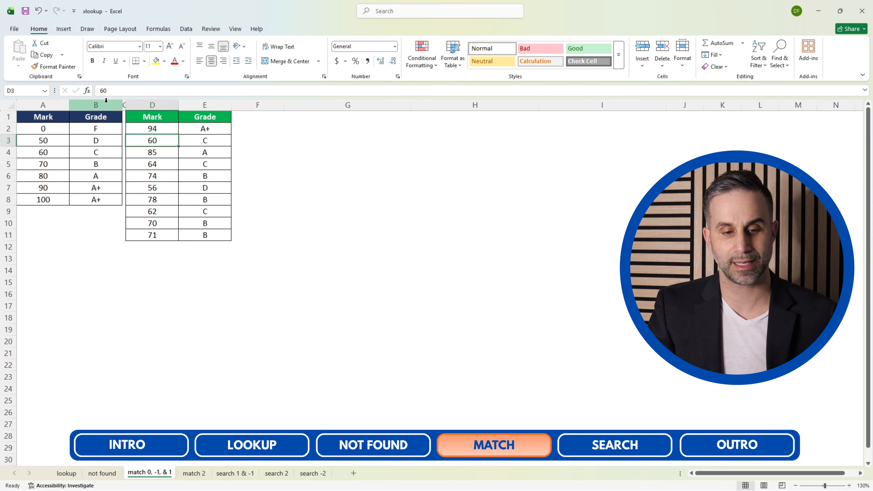
pyautogui.press('Right')
pyautogui.press('Left')
pyautogui.press('Down')
pyautogui.press('Right')
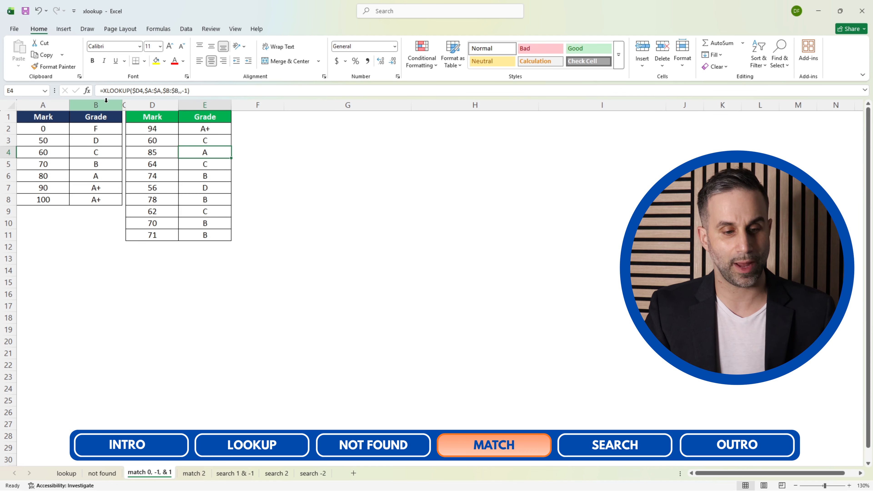
pyautogui.click(38, 103)
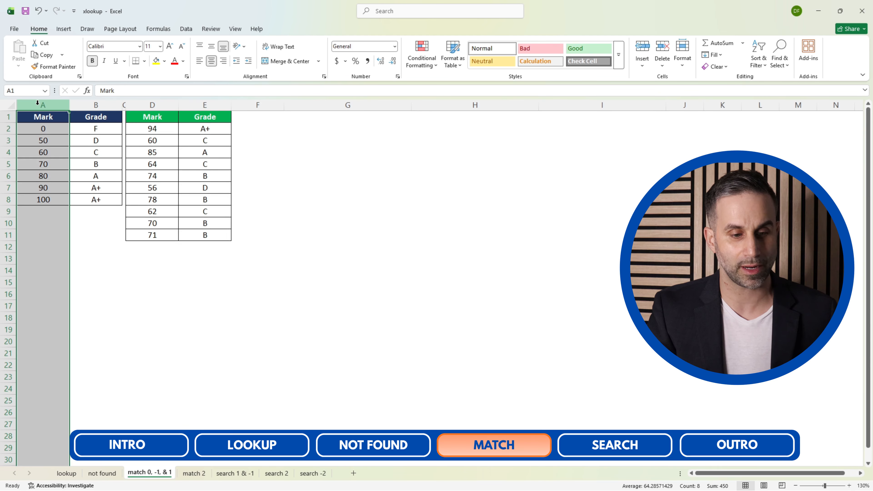
# Trace the green table's third mark to the blue table's 80 row and its grade.
pyautogui.click(50, 173)
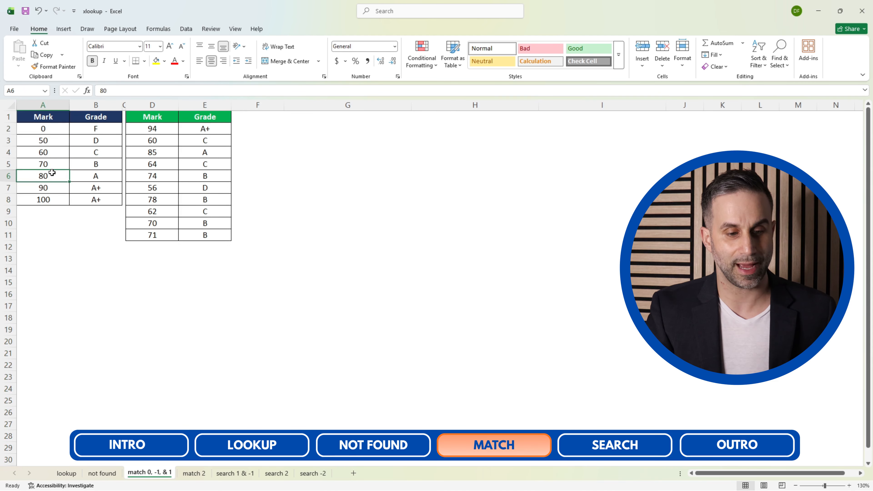
pyautogui.press('Right')
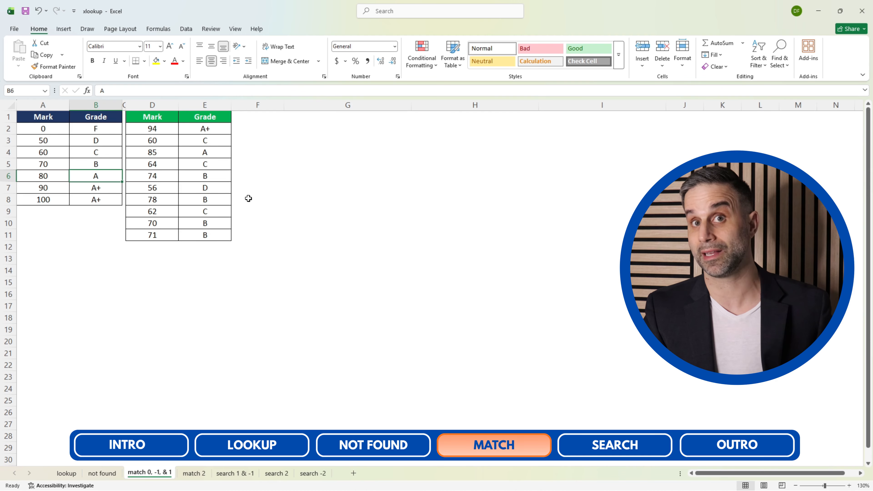
# Clear the copied grades in E3:E11, keeping only the formula in E2.
pyautogui.press('Right')
pyautogui.press('Right')
pyautogui.press('Right')
pyautogui.hotkey('ctrl', 'Up')
pyautogui.press('Down')
pyautogui.hotkey('ctrl', 'shift', 'Down')
pyautogui.hotkey('ctrl', 'Up')
pyautogui.press('Down')
pyautogui.press('Down')
pyautogui.hotkey('ctrl', 'shift', 'Down')
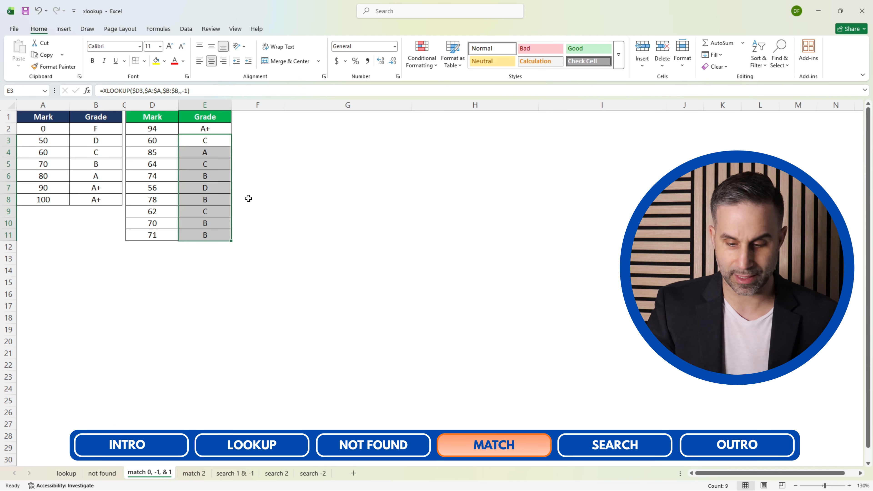
pyautogui.press('Delete')
pyautogui.press('Up')
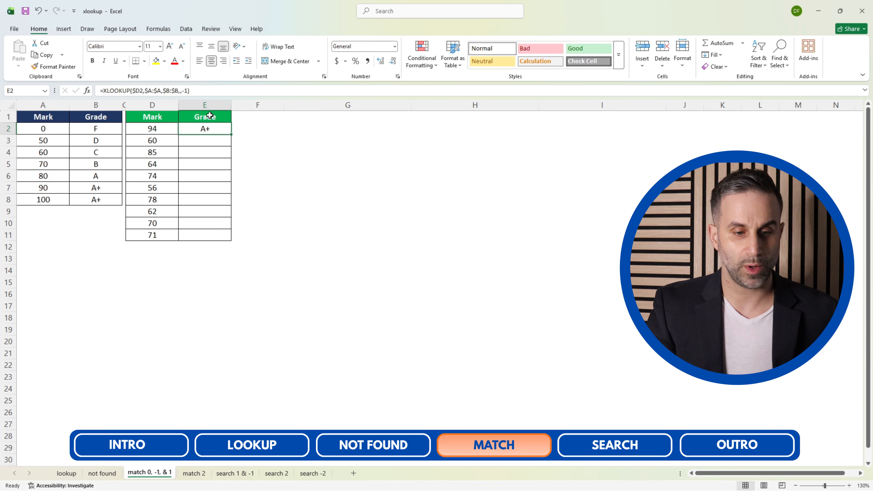
# Change the match mode in E2's XLOOKUP formula to 1 (exact match or next larger item).
pyautogui.click(205, 95)
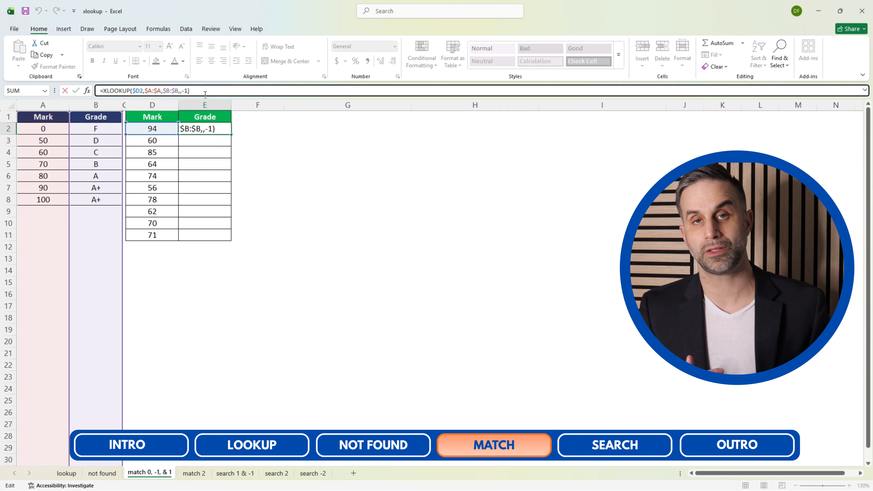
pyautogui.press('BackSpace')
pyautogui.press('BackSpace')
pyautogui.press('BackSpace')
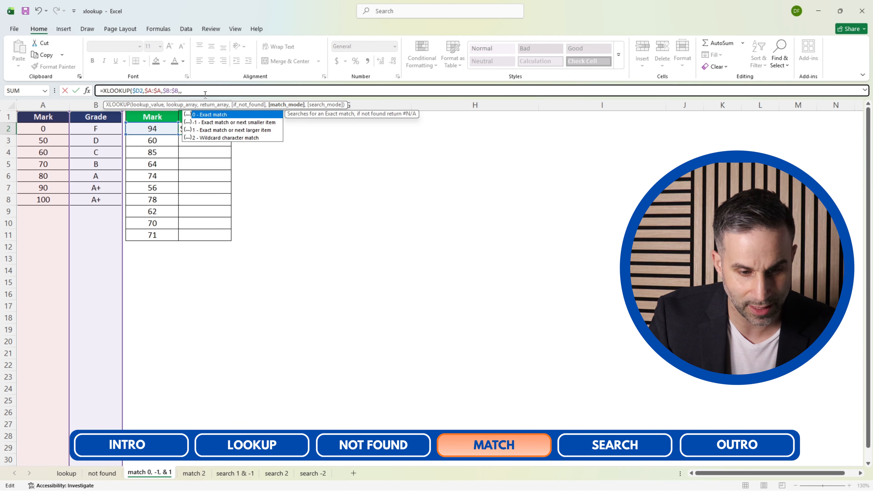
pyautogui.write('1')
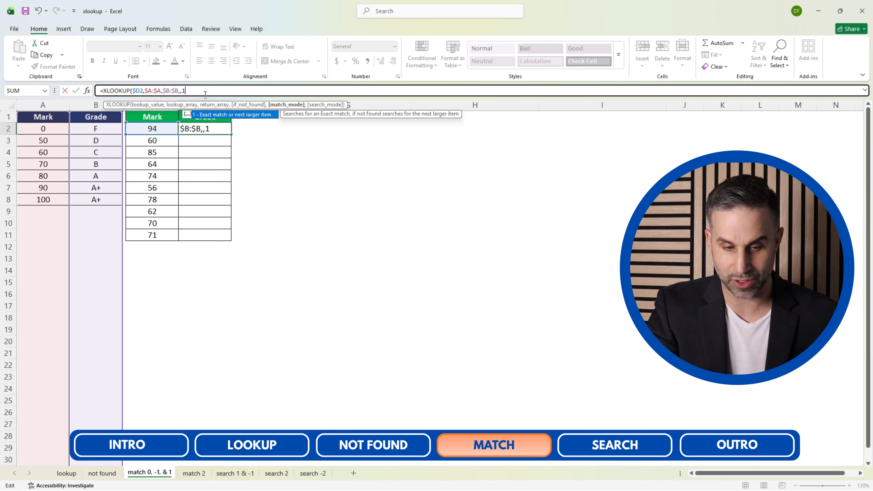
pyautogui.write(')')
pyautogui.hotkey('ctrl', 'Return')
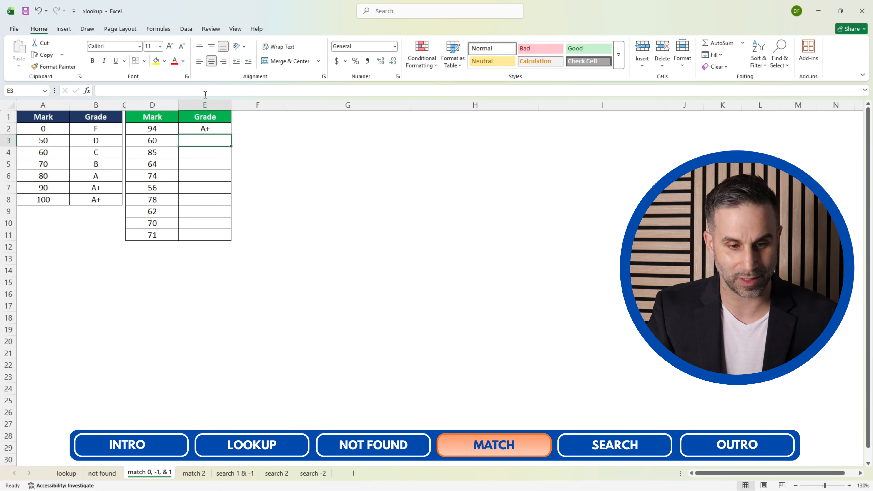
# Copy the XLOOKUP formula with match mode 1 from E2 down the Grade column to E11.
pyautogui.hotkey('ctrl', 'c')
pyautogui.press('Left')
pyautogui.hotkey('ctrl', 'Down')
pyautogui.press('Right')
pyautogui.hotkey('ctrl', 'shift', 'Up')
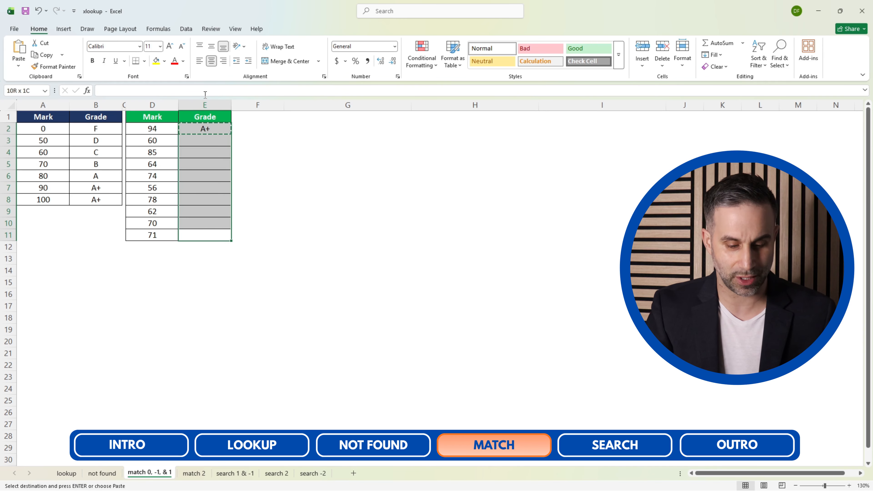
pyautogui.press('Return')
pyautogui.press('Down')
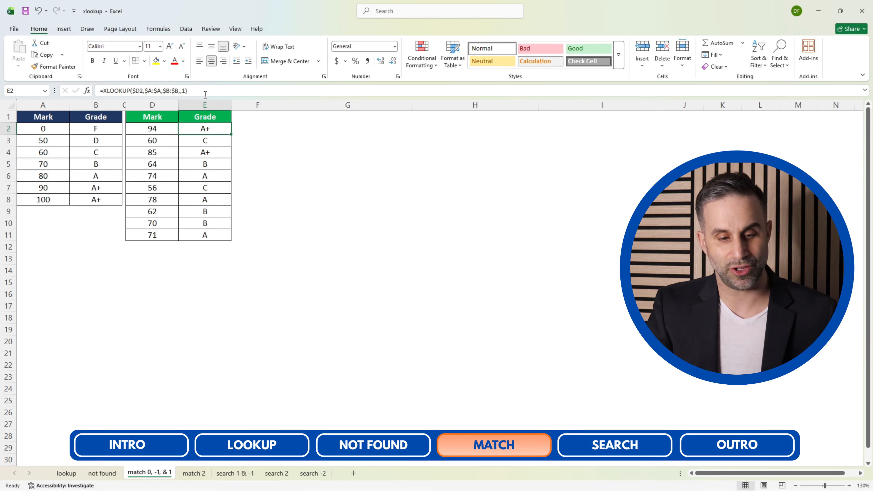
# Compare the grades returned for the green table's marks with the next larger marks in the blue table's Mark column.
pyautogui.press('Left')
pyautogui.press('Right')
pyautogui.press('Left')
pyautogui.press('Down')
pyautogui.press('Down')
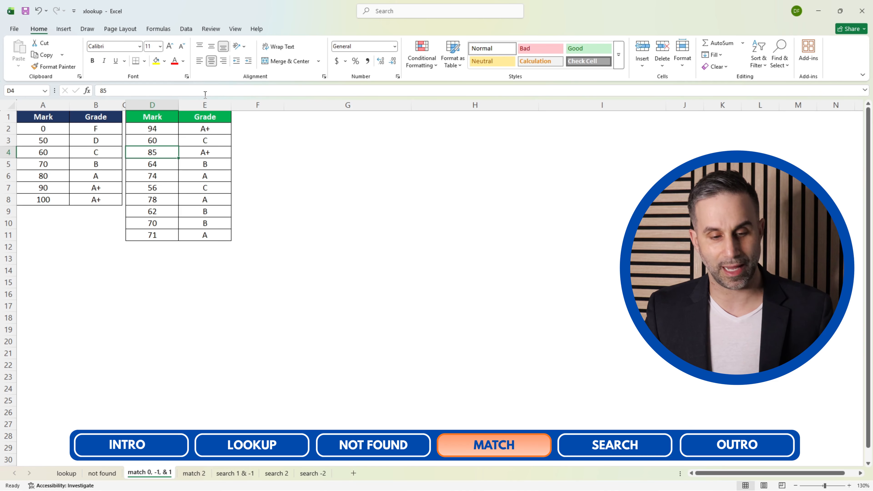
pyautogui.press('Down')
pyautogui.press('Down')
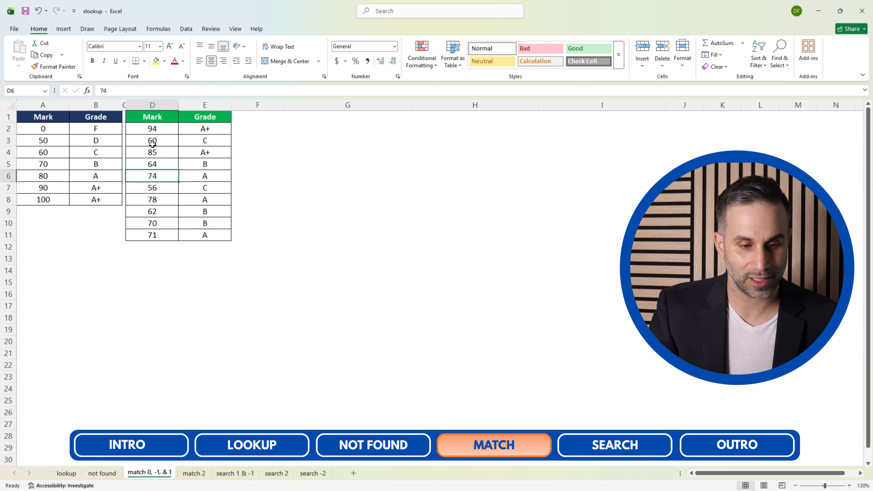
pyautogui.click(159, 161)
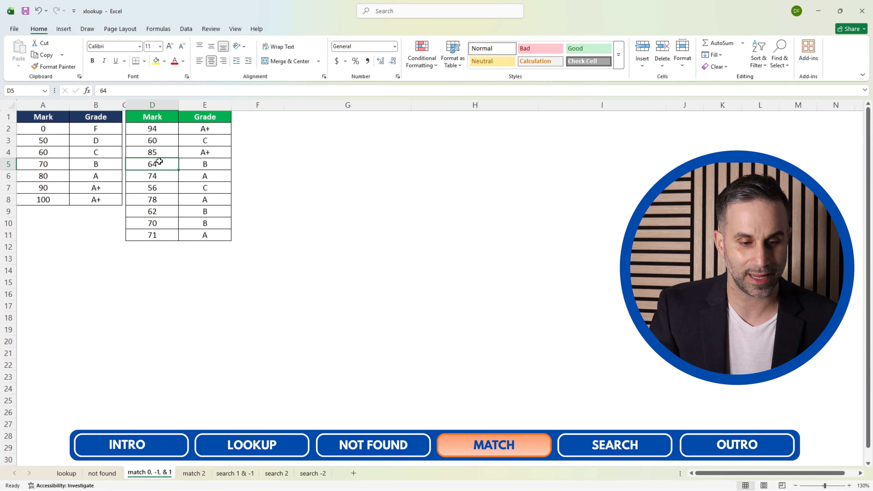
pyautogui.click(53, 101)
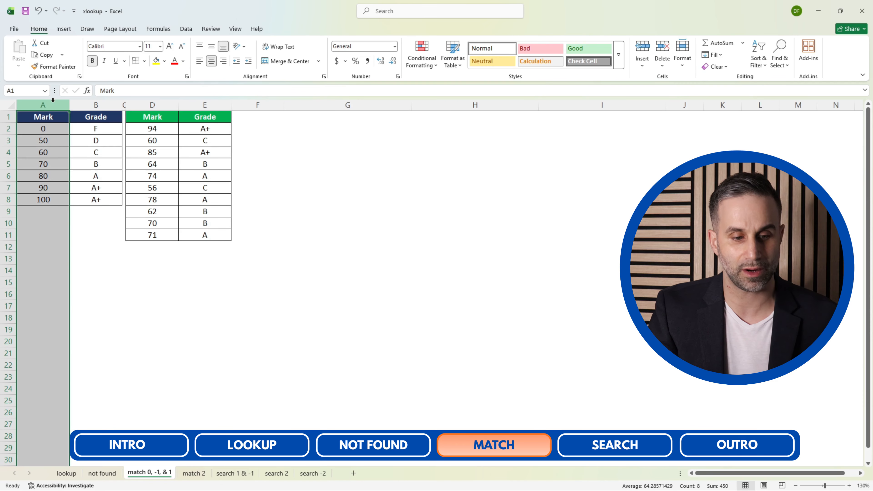
pyautogui.click(48, 165)
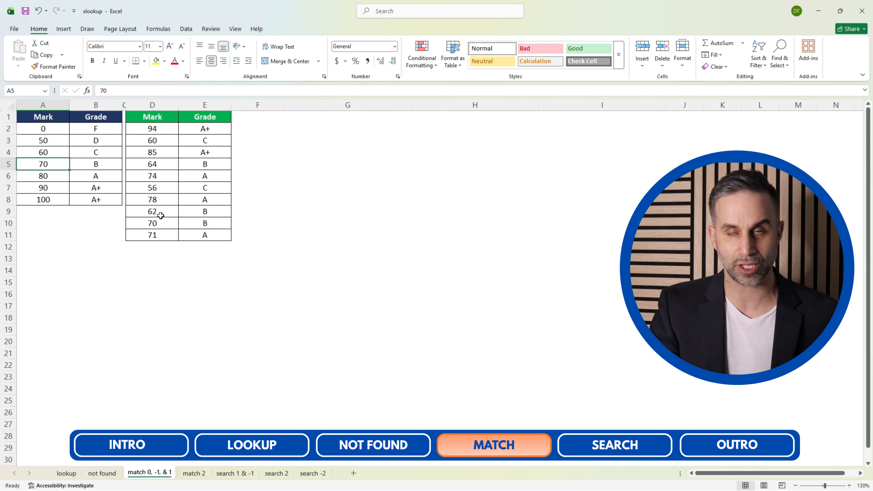
# Open the match 2 sheet and select the empty G+A cell J2 beside the lookup player.
pyautogui.click(196, 475)
pyautogui.click(435, 234)
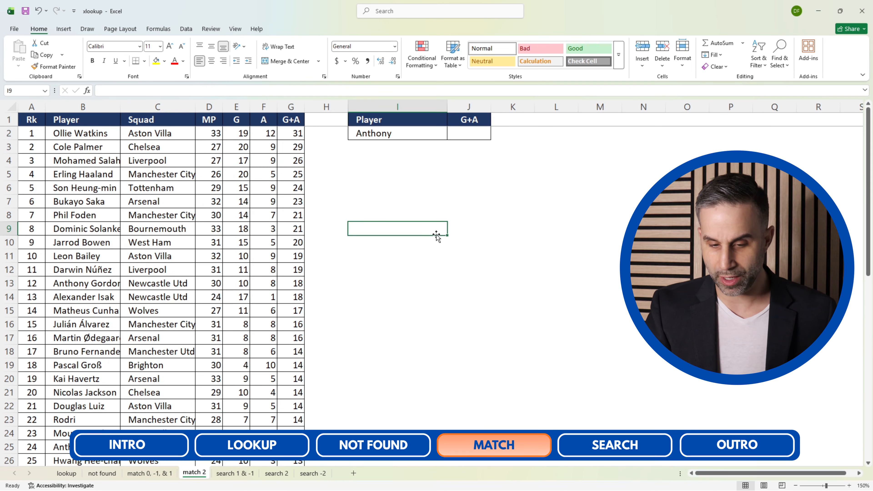
pyautogui.hotkey('ctrl', 'Up')
pyautogui.press('Right')
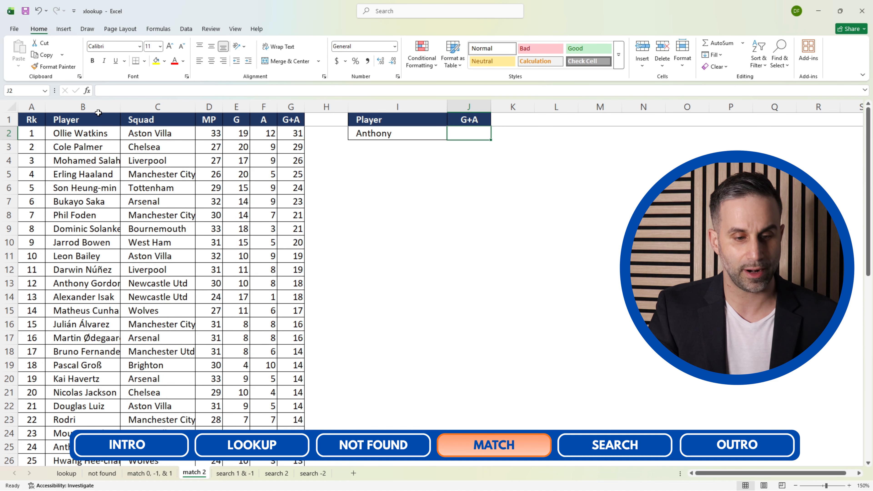
# Examine the Player and G+A columns of the player statistics table.
pyautogui.click(104, 106)
pyautogui.click(124, 107)
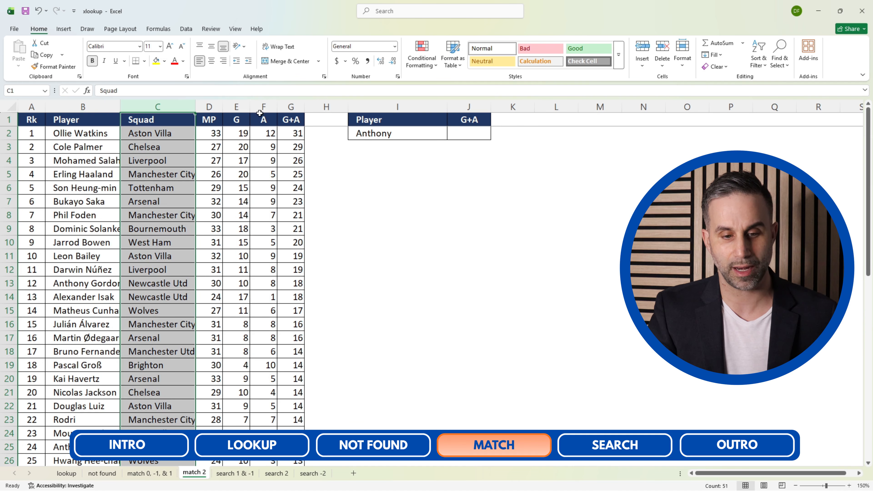
pyautogui.click(294, 108)
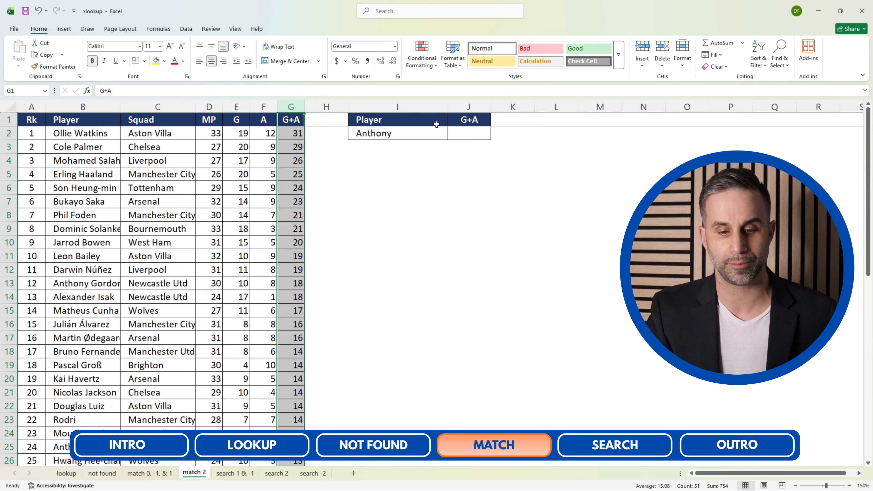
# Begin an XLOOKUP formula in J2 with the wildcard "*" as the start of its lookup value.
pyautogui.click(467, 135)
pyautogui.write('=')
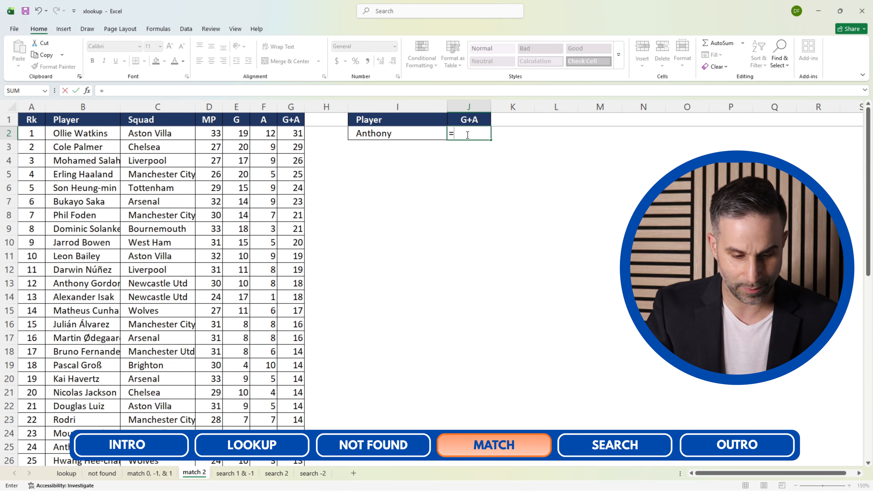
pyautogui.write('xl')
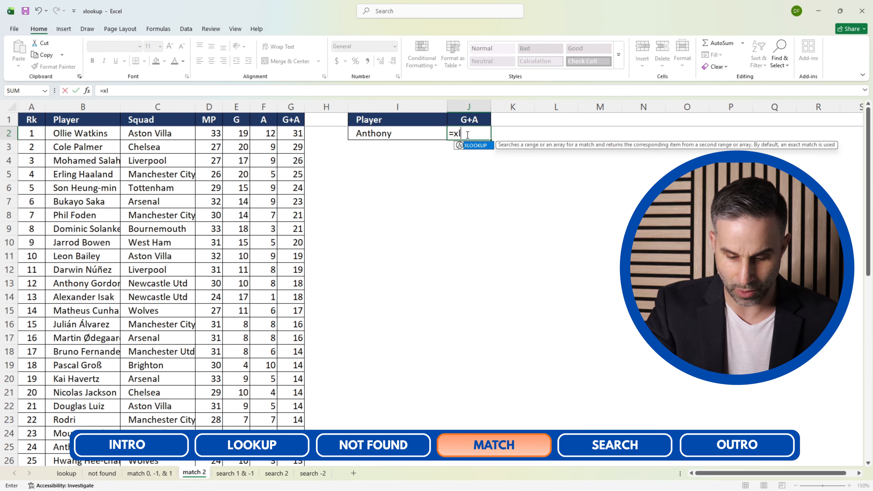
pyautogui.write('ookup(')
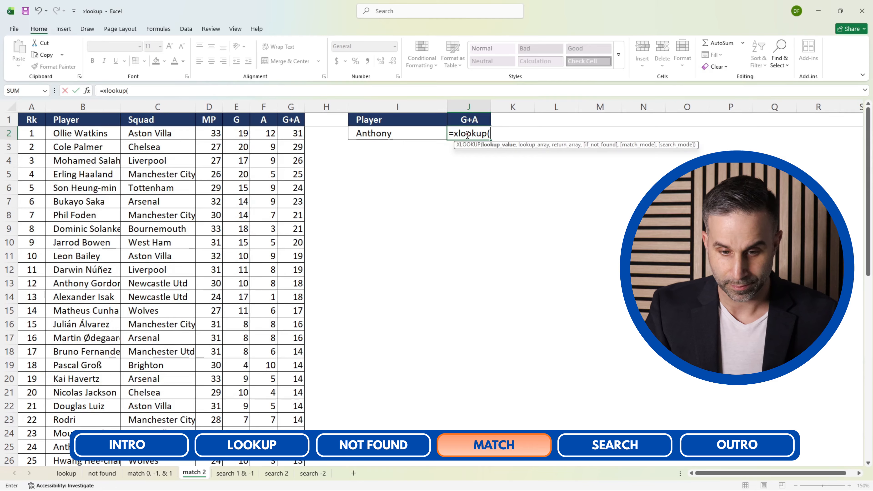
pyautogui.click(393, 133)
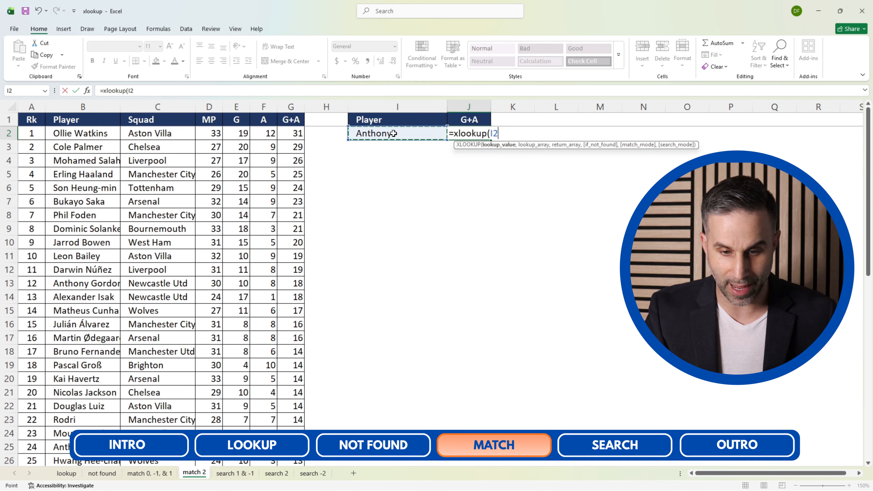
pyautogui.press('BackSpace')
pyautogui.press('BackSpace')
pyautogui.write('"')
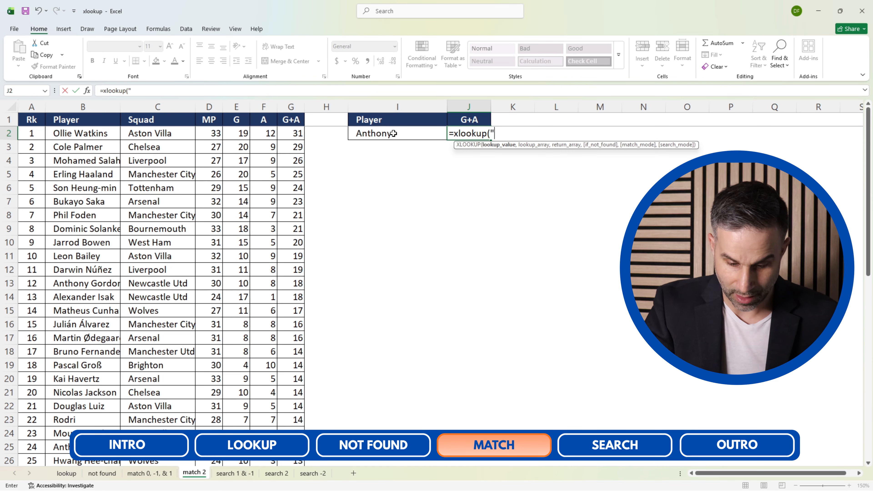
pyautogui.write('*"')
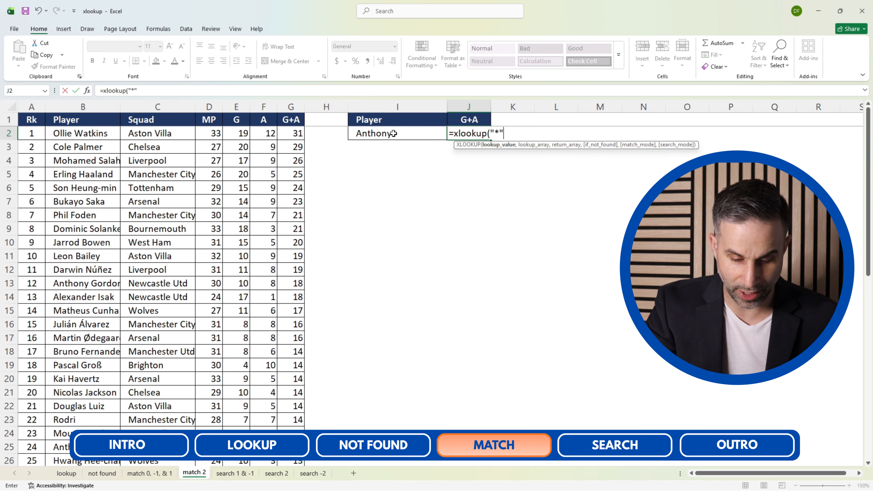
pyautogui.write('&')
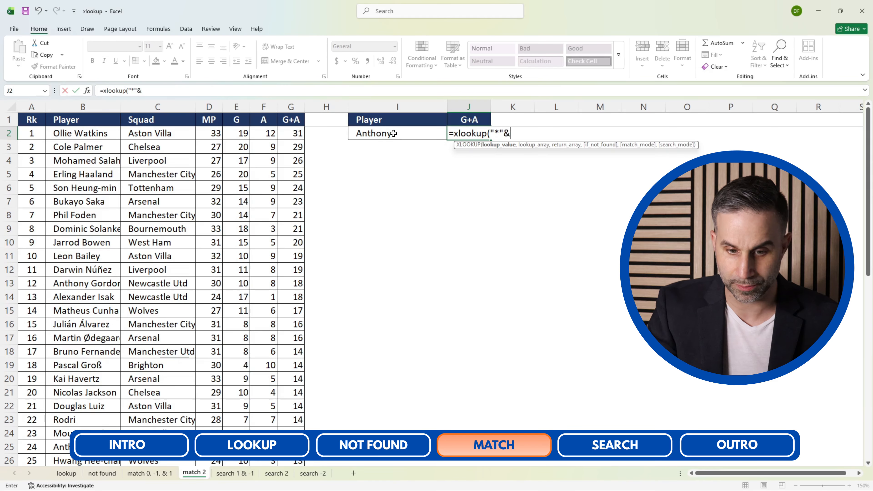
# Complete the lookup value by joining the absolute reference $I$2 and a closing "*" wildcard with ampersands.
pyautogui.click(368, 132)
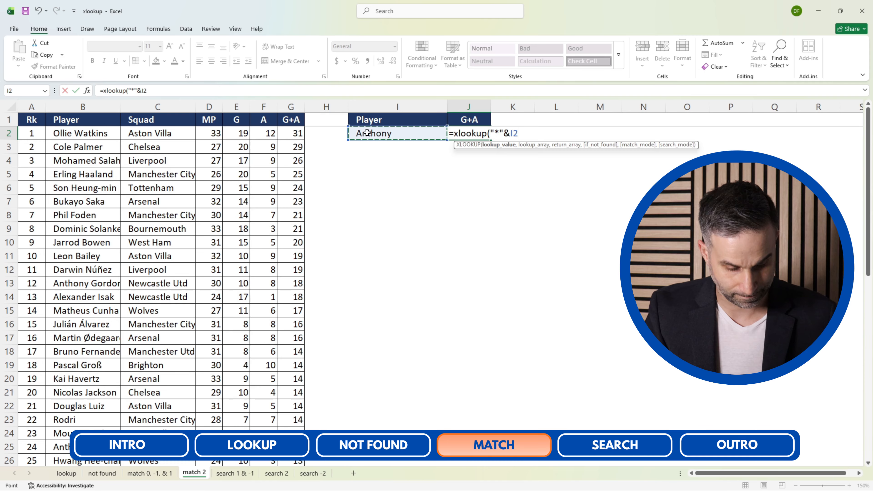
pyautogui.press('F4')
pyautogui.write('&"')
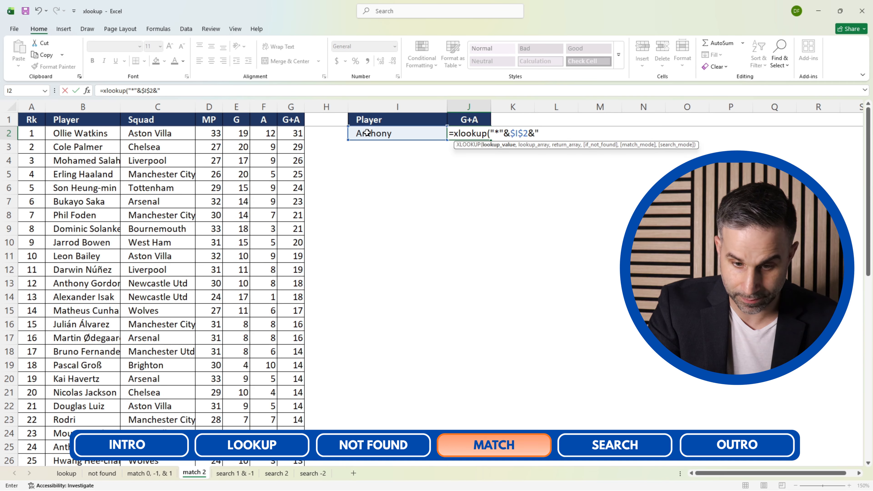
pyautogui.write('*"')
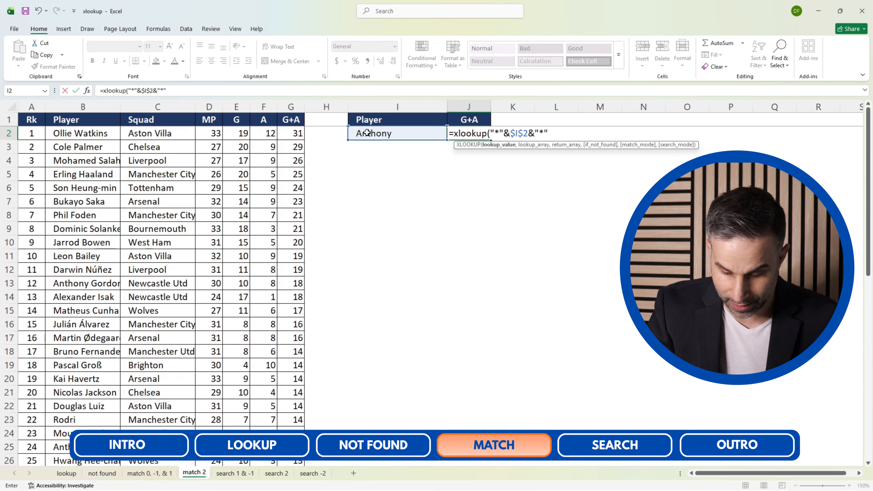
pyautogui.write(',')
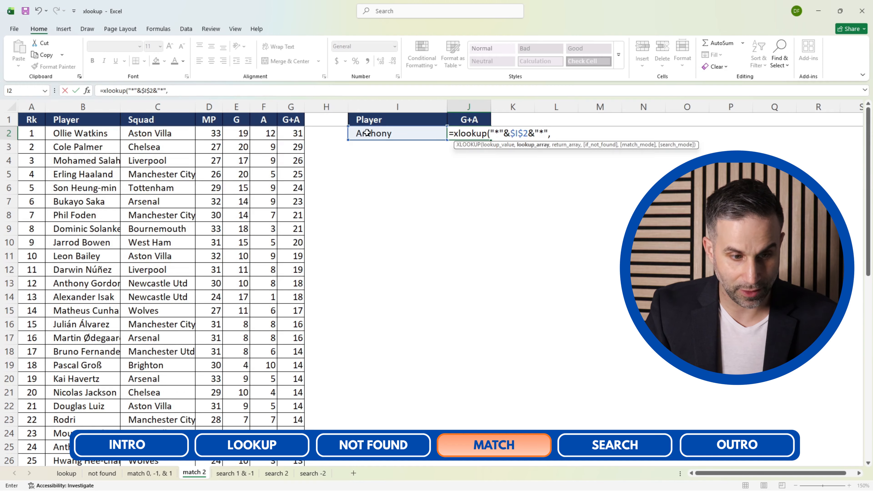
# Use the Player column $B:$B as the lookup array and the G+A column $G:$G as the return array.
pyautogui.click(97, 104)
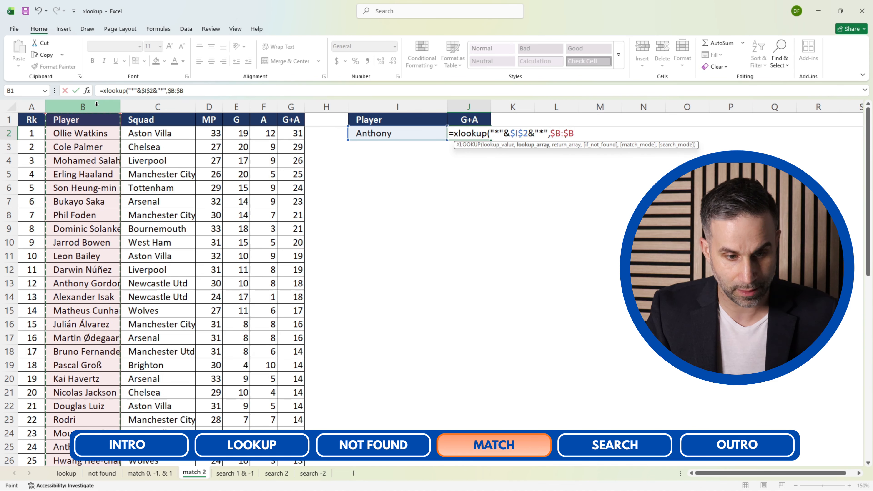
pyautogui.write(',')
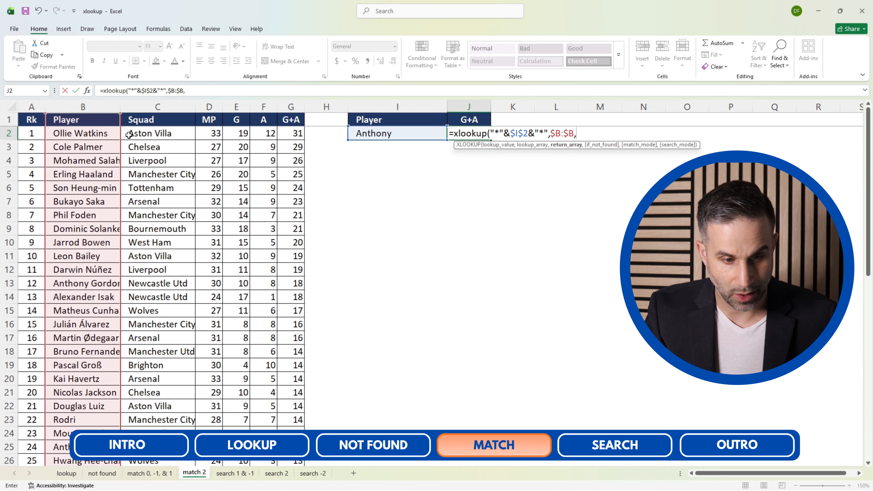
pyautogui.click(290, 107)
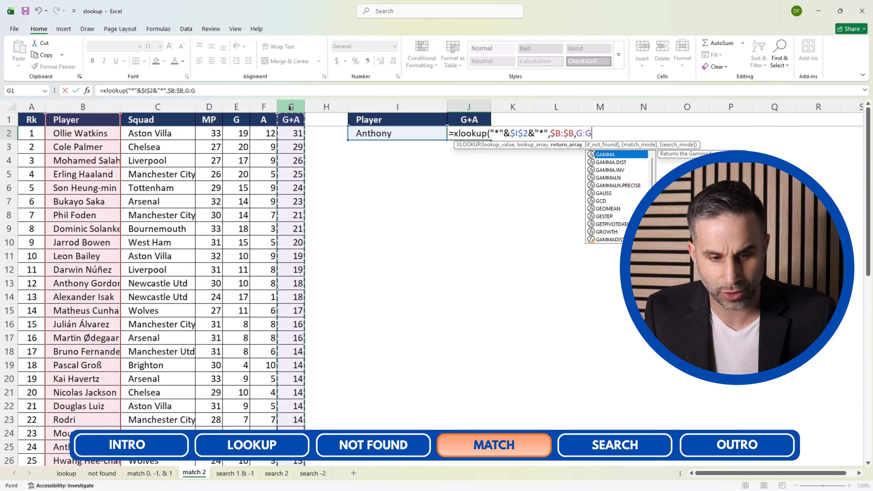
pyautogui.press('F4')
# Set the formula's if_not_found argument to "Not Found".
pyautogui.write(',"')
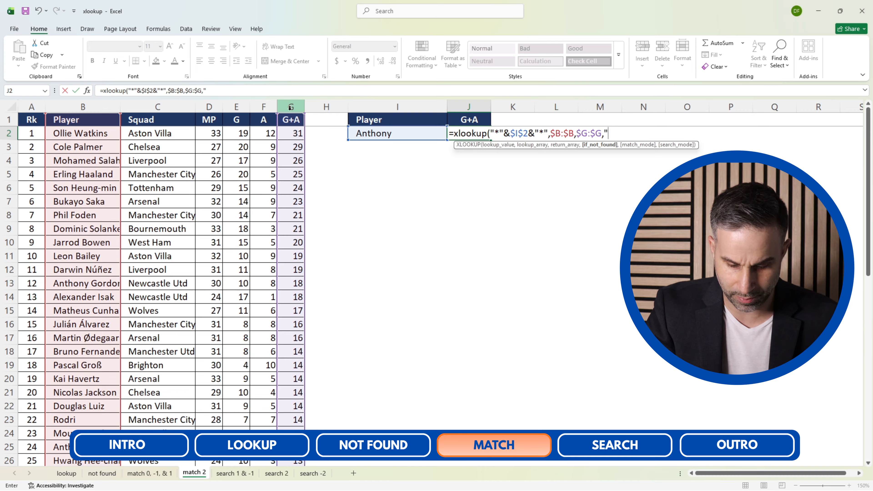
pyautogui.write('Not Found"')
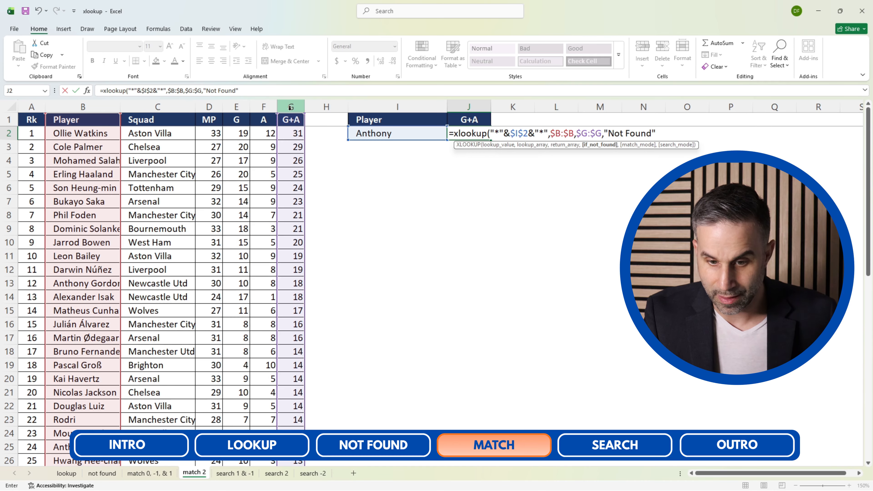
pyautogui.write(',')
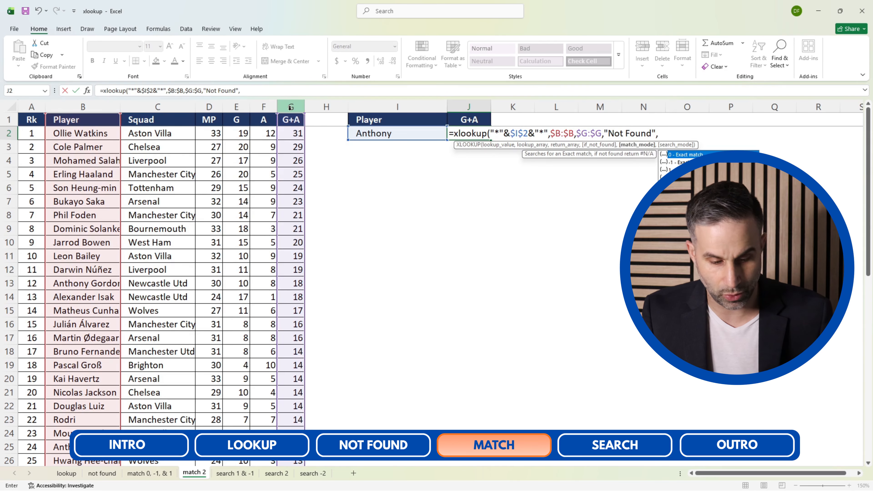
pyautogui.write('2)')
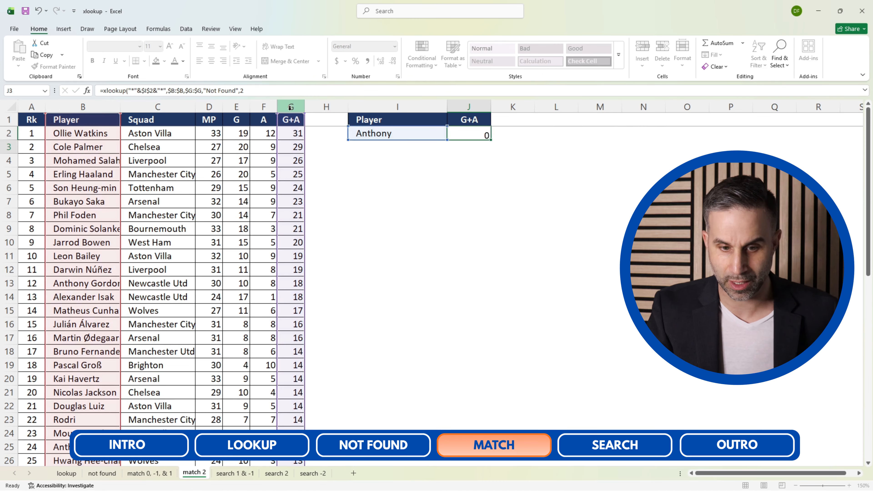
# Set the XLOOKUP match mode to 2 for wildcard matching and complete the formula in J2.
pyautogui.press('Return')
# Test the wildcard lookup by changing the player in I2 to "Ollie".
pyautogui.press('Up')
pyautogui.press('Left')
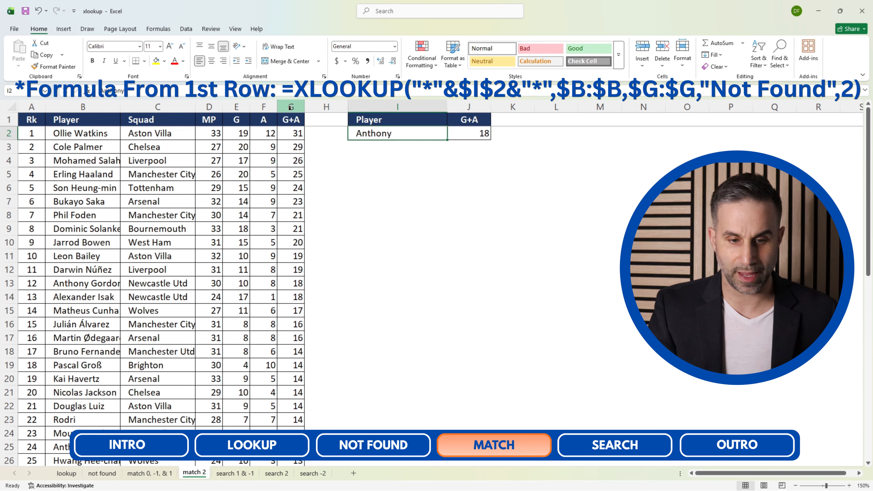
pyautogui.write('Ollie')
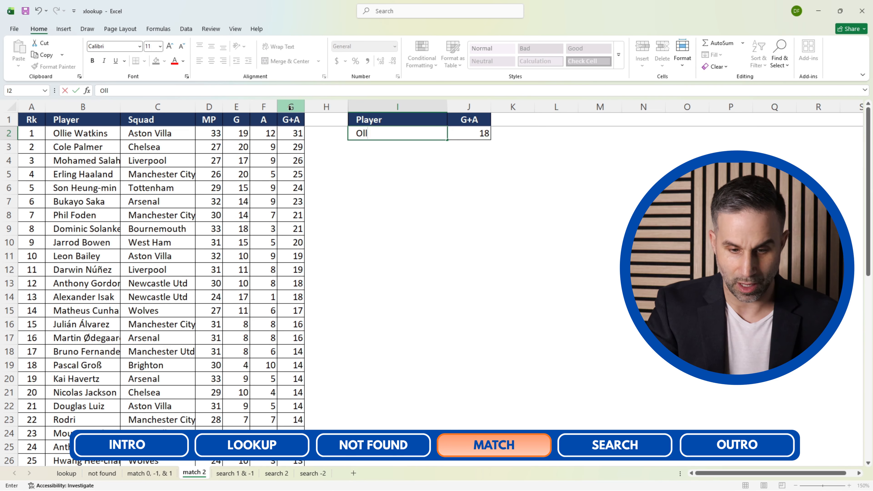
pyautogui.press('Return')
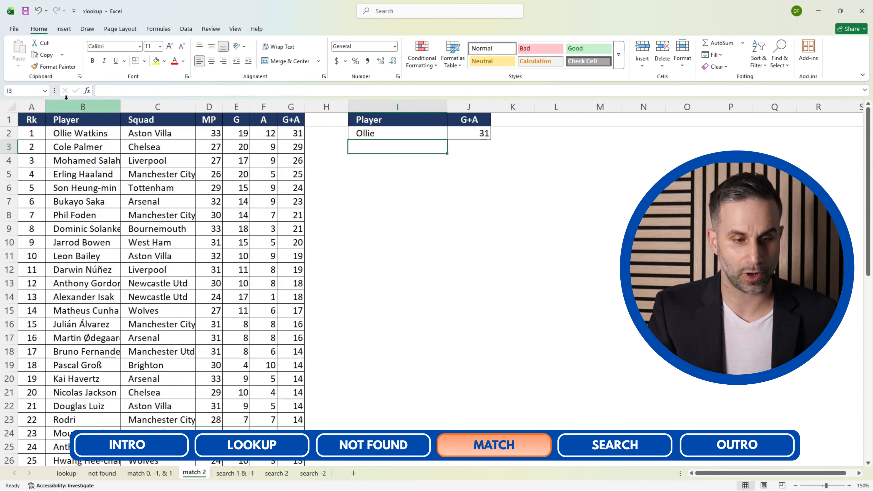
# Check Ollie Watkins's row from the Player cell B2 across towards the G+A value.
pyautogui.click(74, 134)
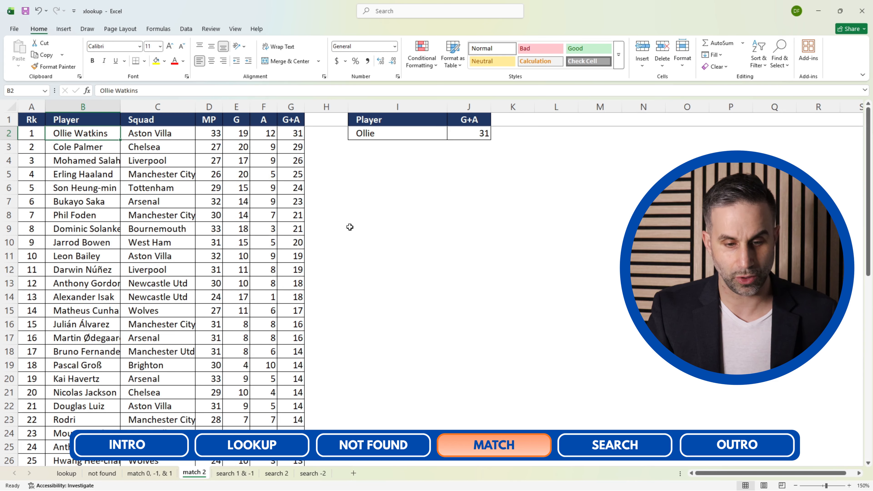
pyautogui.press('Right')
pyautogui.press('Right')
pyautogui.press('Right')
pyautogui.press('Right')
pyautogui.press('Right')
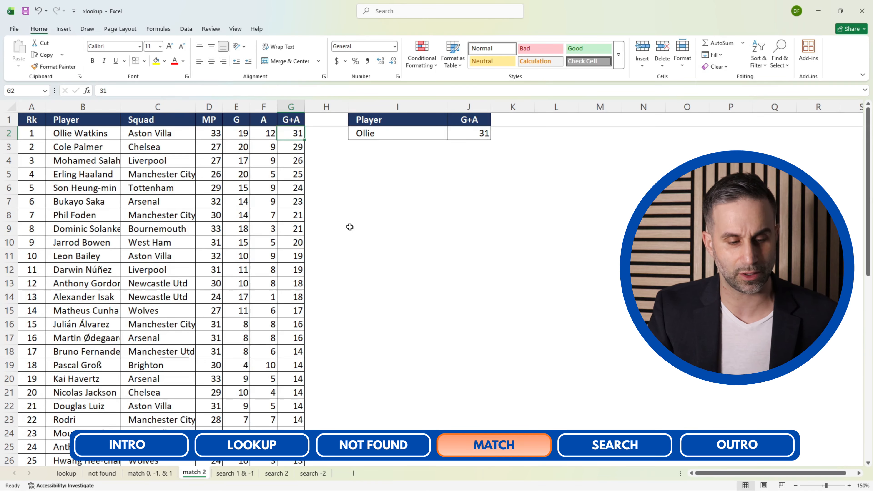
# Test the partial-name lookup in I2 with the first name "Erling" and the surname "Saka".
pyautogui.press('Right')
pyautogui.press('Right')
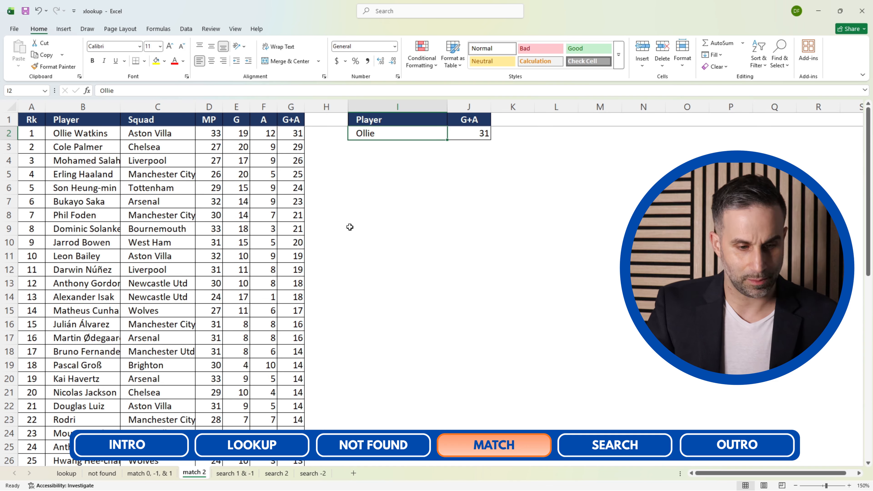
pyautogui.write('Erling')
pyautogui.press('Return')
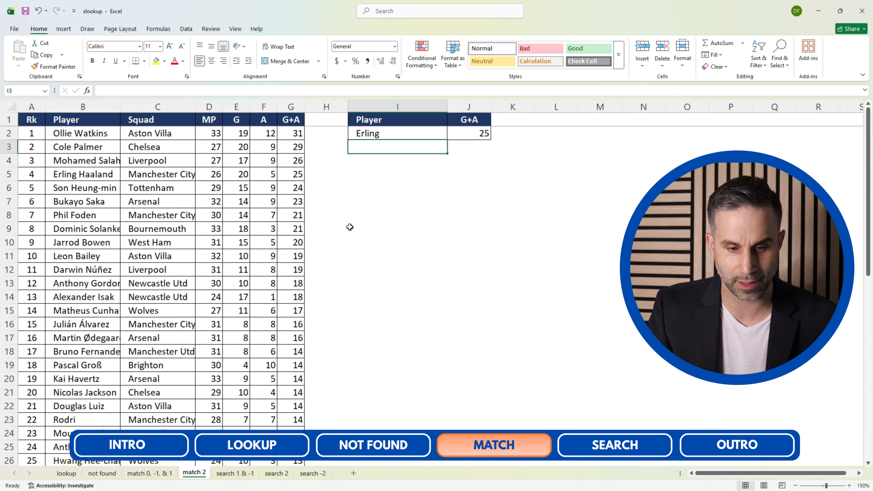
pyautogui.press('Up')
pyautogui.write('Saka')
pyautogui.press('Return')
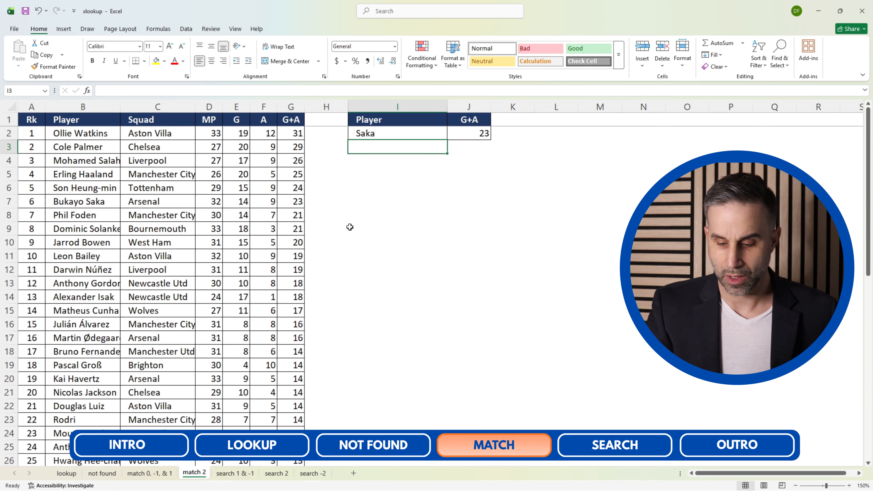
# Change the lookup player in I2 to "Anthony".
pyautogui.press('Up')
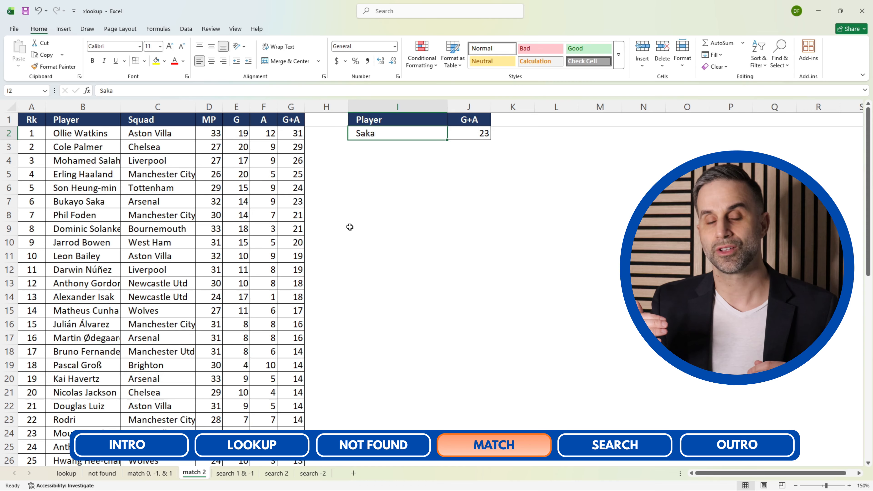
pyautogui.write('Anthony')
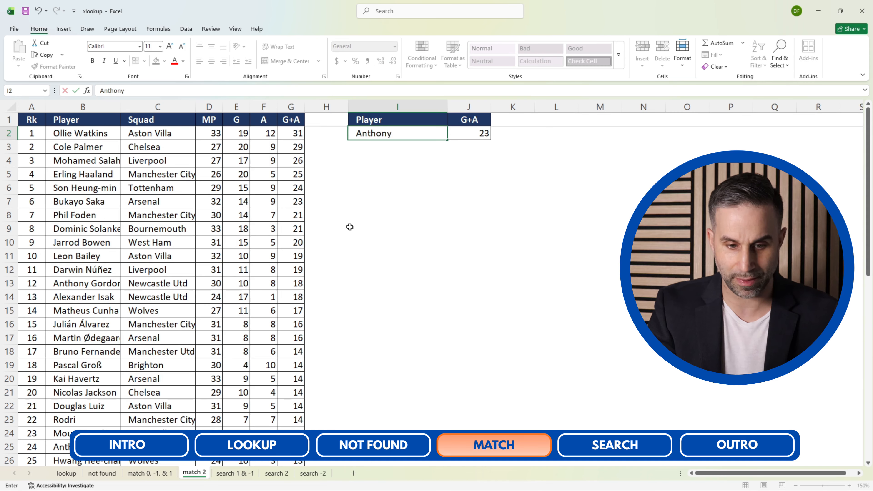
pyautogui.press('Return')
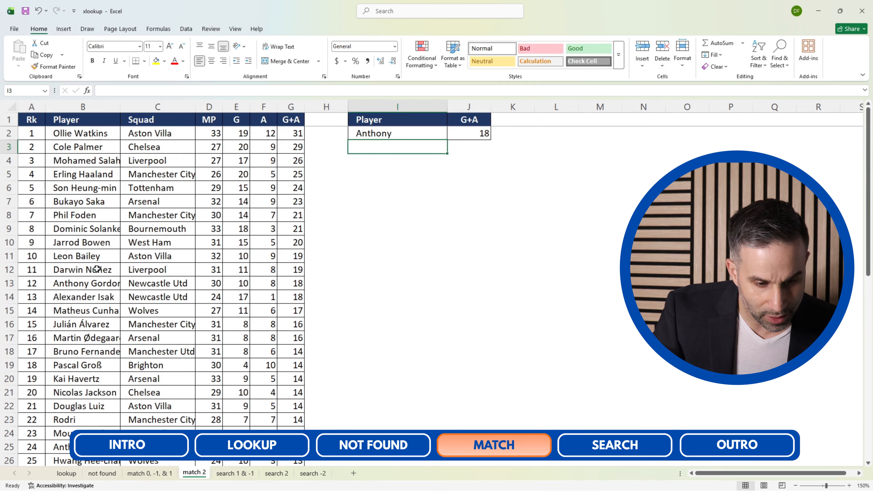
# Highlight rows 13 and 25, the two players named Anthony, with yellow fill.
pyautogui.click(12, 283)
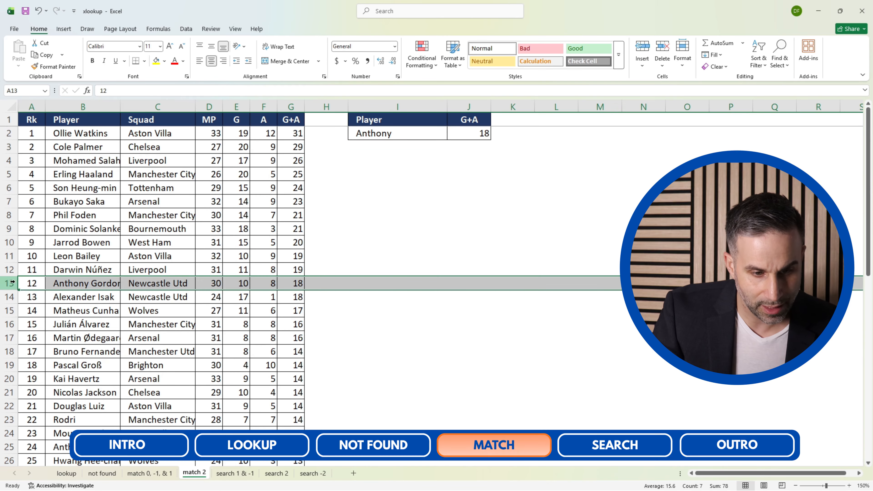
pyautogui.click(156, 60)
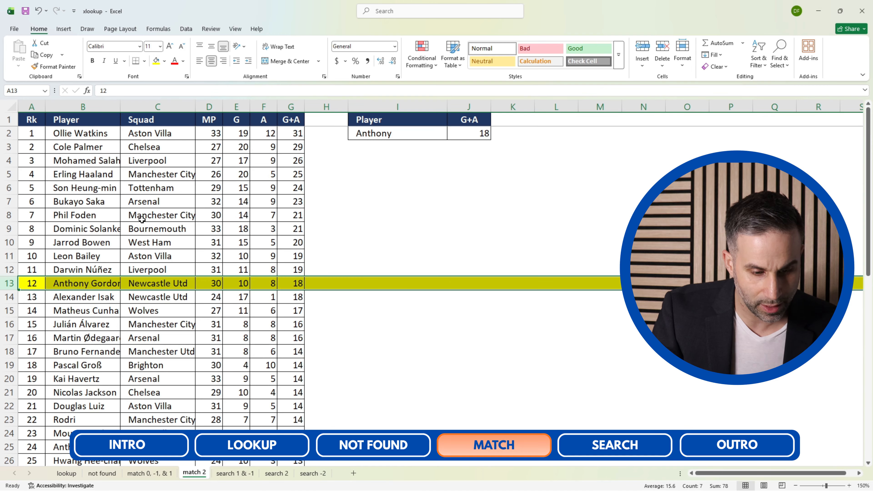
pyautogui.scroll(-1, 142, 219)
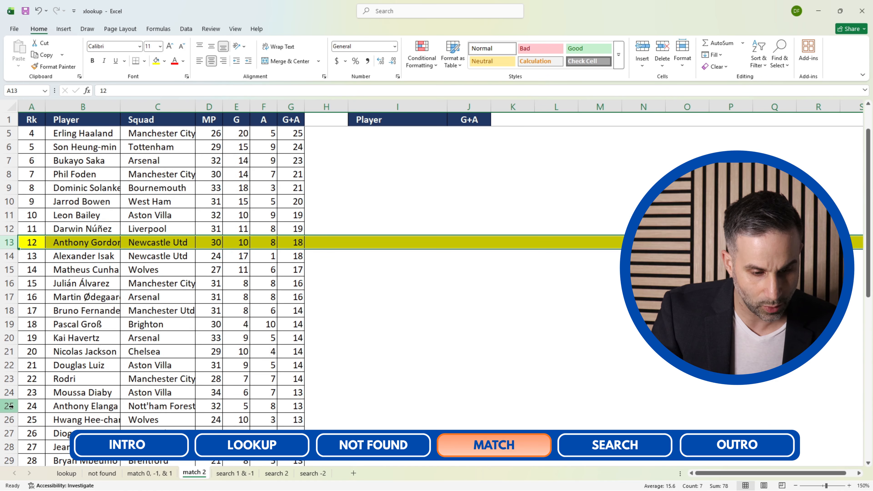
pyautogui.click(10, 406)
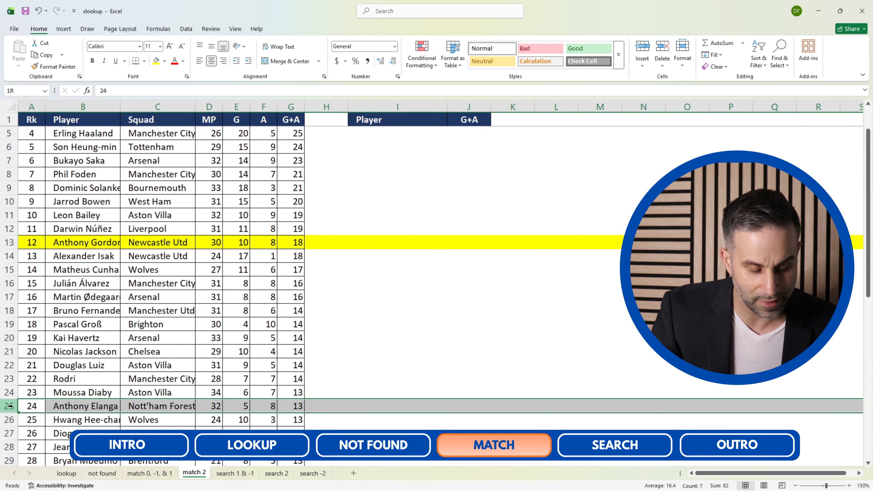
pyautogui.click(155, 61)
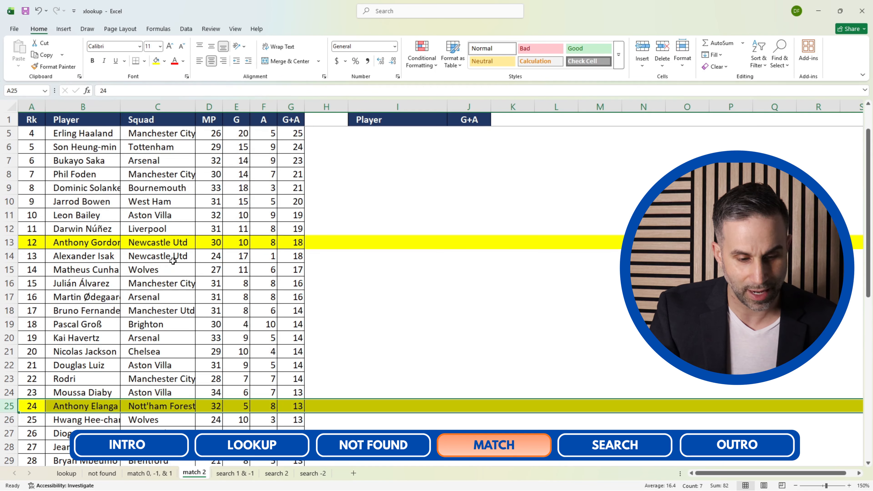
# Compare the G+A values of both highlighted Anthony rows with the lookup result in J2.
pyautogui.click(300, 406)
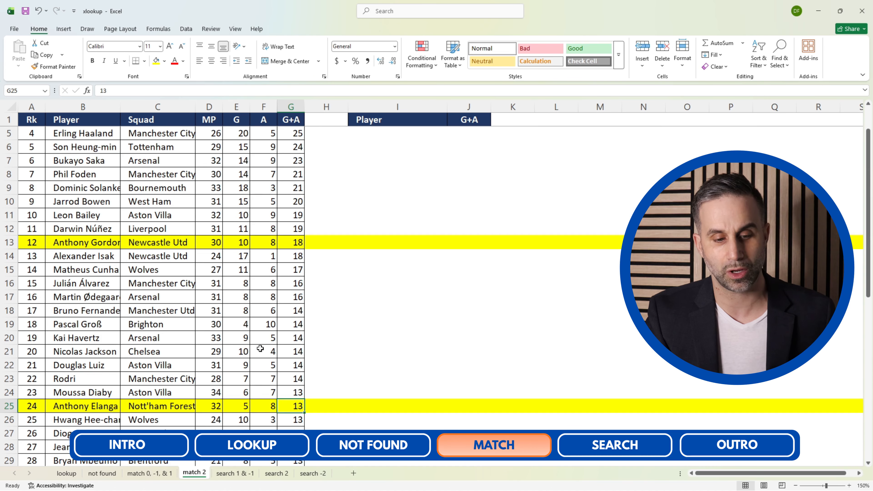
pyautogui.click(290, 245)
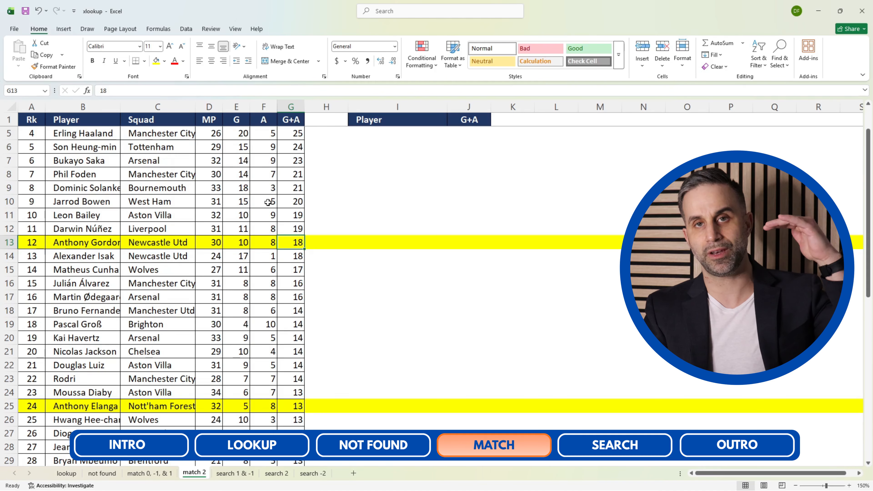
pyautogui.scroll(1, 268, 203)
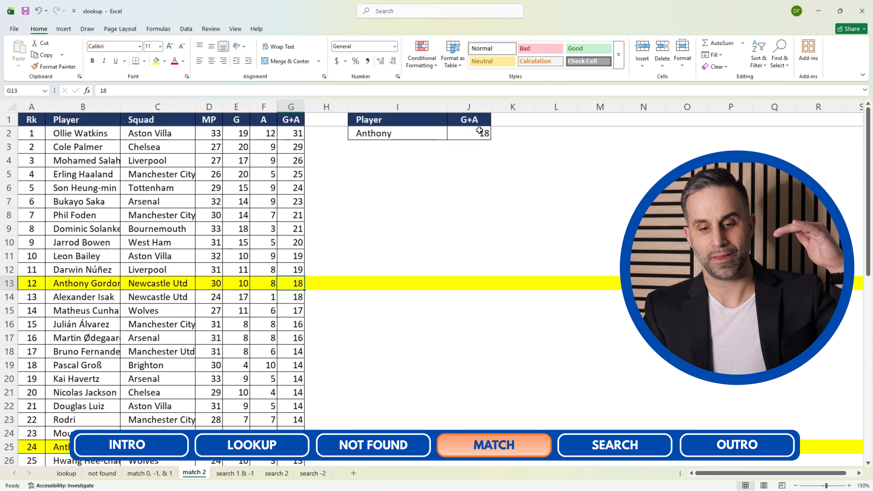
pyautogui.click(479, 131)
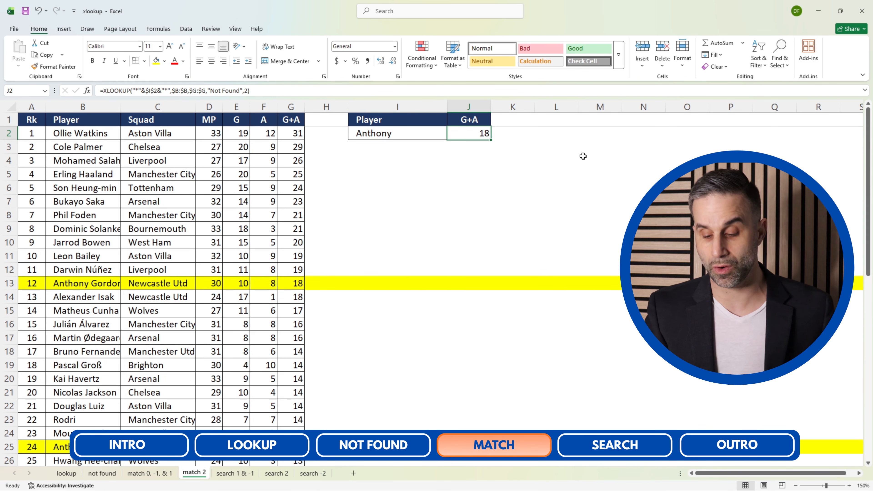
# Set the lookup player in I2 to "Elanga".
pyautogui.press('Left')
pyautogui.write('Elanga')
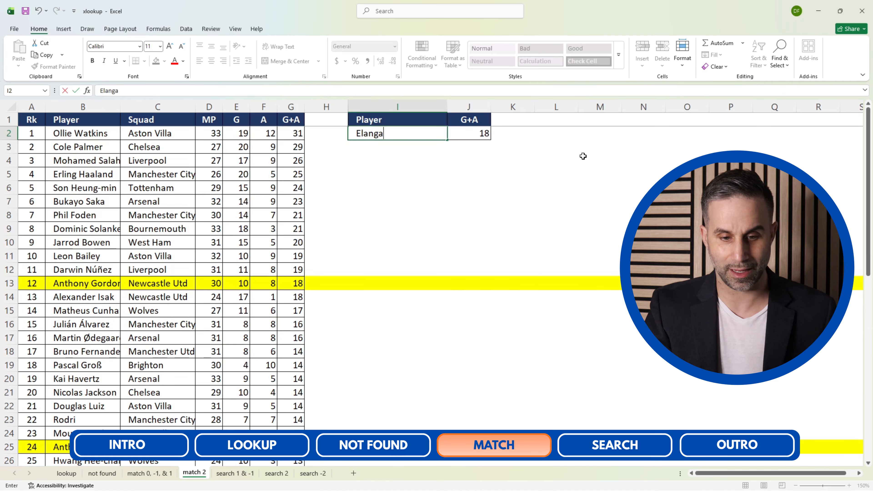
pyautogui.press('Return')
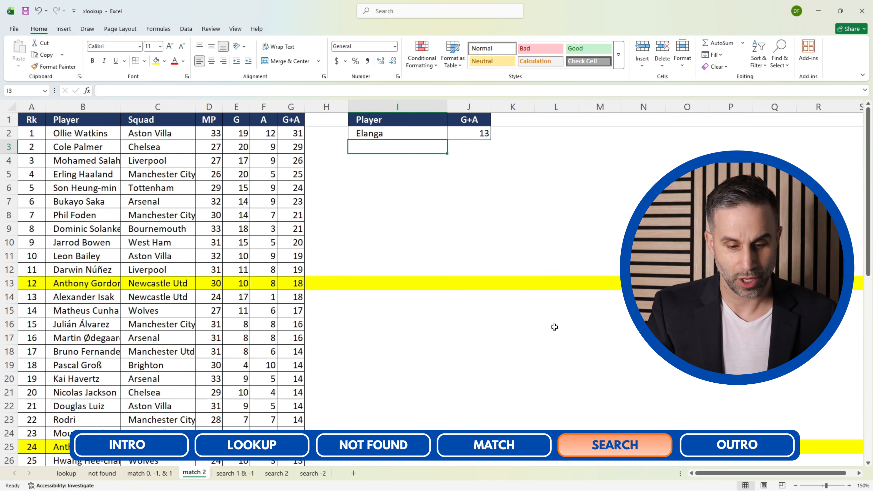
# Open the "search 1 & -1" sheet and clear the existing formula from the Amount cell G2.
pyautogui.click(235, 473)
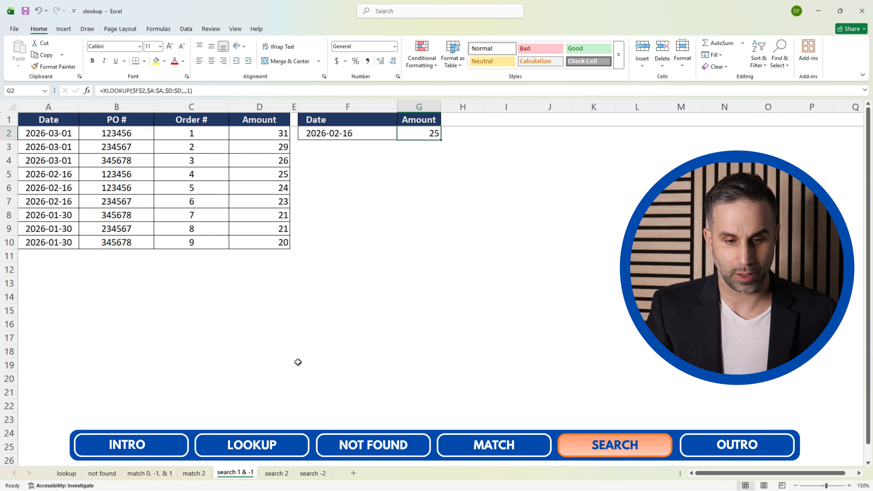
pyautogui.click(426, 194)
pyautogui.press('Up')
pyautogui.press('Up')
pyautogui.press('Up')
pyautogui.press('Up')
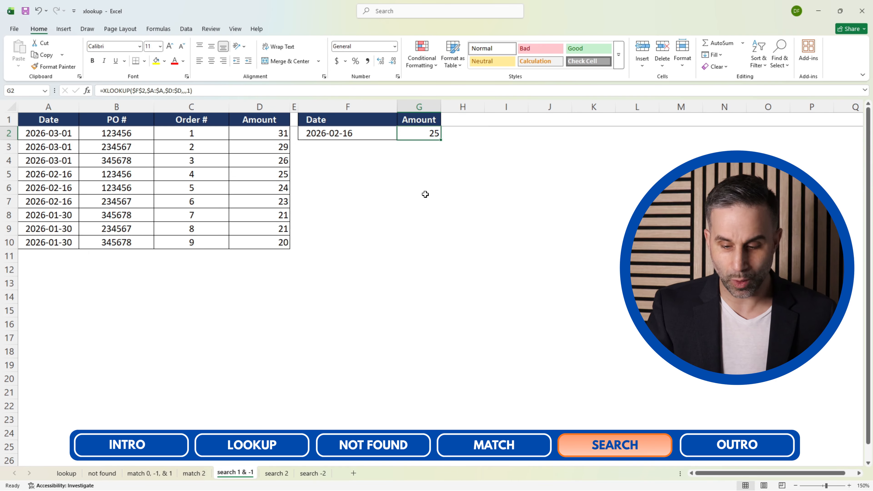
pyautogui.press('Delete')
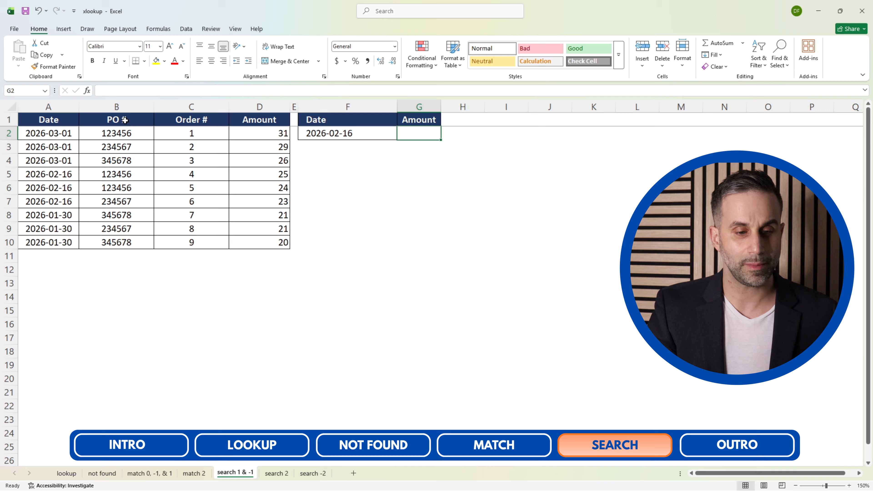
# Start an XLOOKUP formula in G2 with the date cell $F$2 as an absolute lookup value.
pyautogui.click(74, 106)
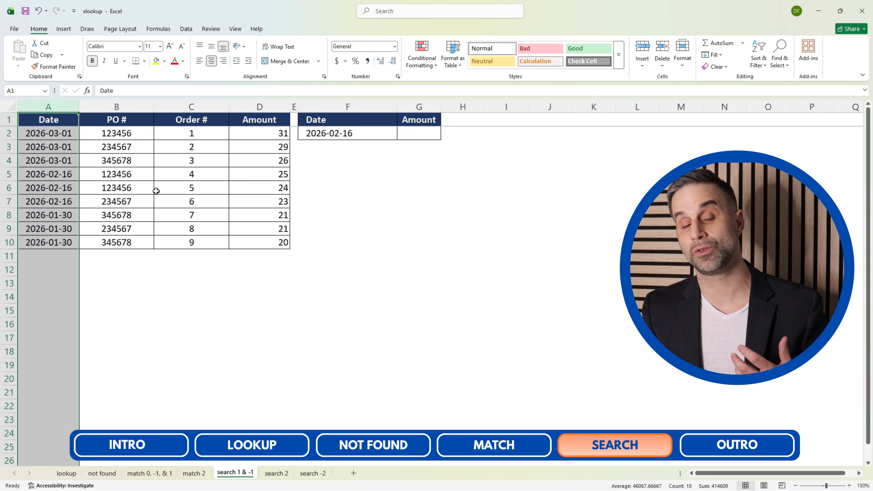
pyautogui.click(422, 136)
pyautogui.write('=xlookup(')
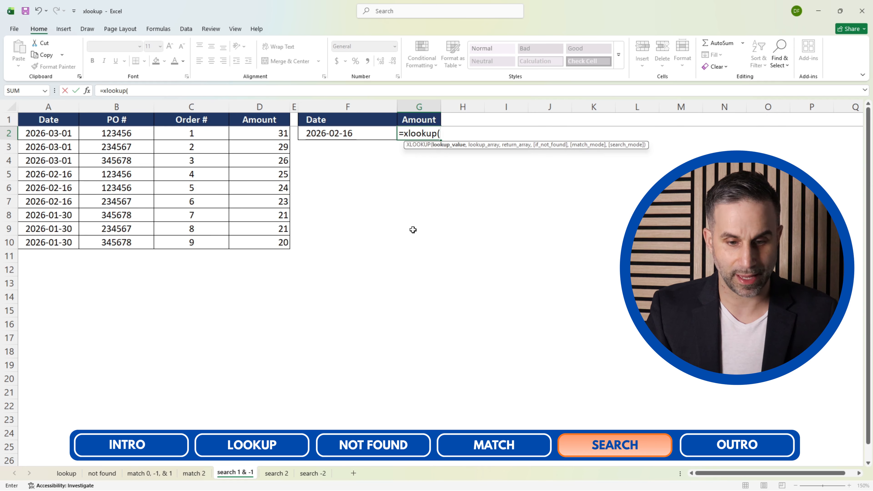
pyautogui.click(338, 132)
pyautogui.press('F4')
pyautogui.write(',')
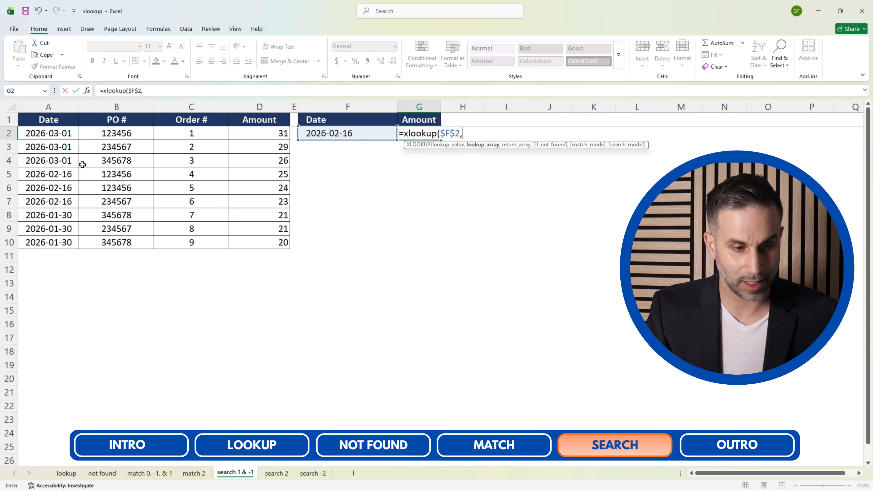
# Use the Date cells $A$2:$A$10 as the formula's absolute lookup array.
pyautogui.click(50, 169)
pyautogui.hotkey('ctrl', 'Up')
pyautogui.press('Down')
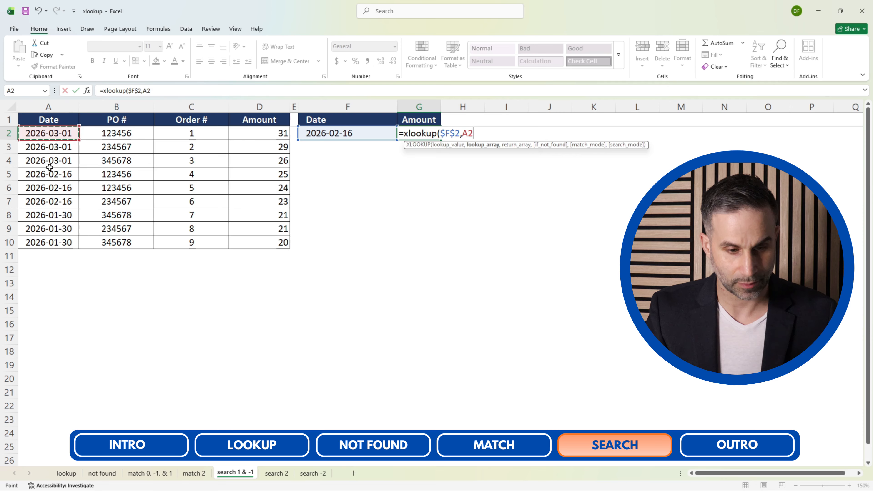
pyautogui.hotkey('ctrl', 'shift', 'Down')
pyautogui.press('XF86MonBrightnessDown')
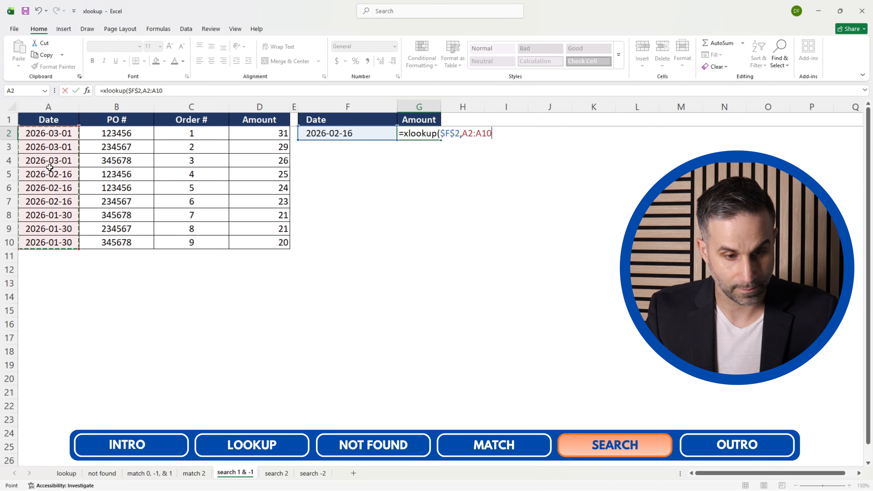
pyautogui.press('F4')
pyautogui.write(',')
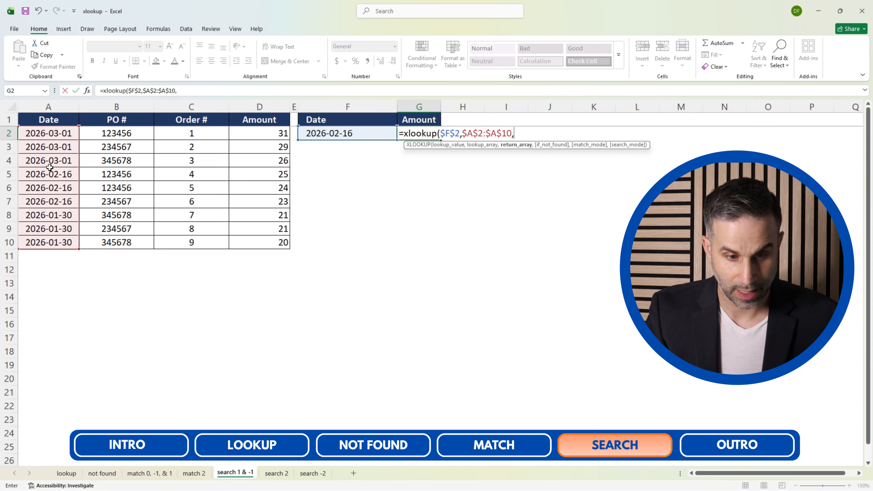
# Use the Amount cells $D$2:$D$10 as the XLOOKUP formula's absolute return array.
pyautogui.click(230, 179)
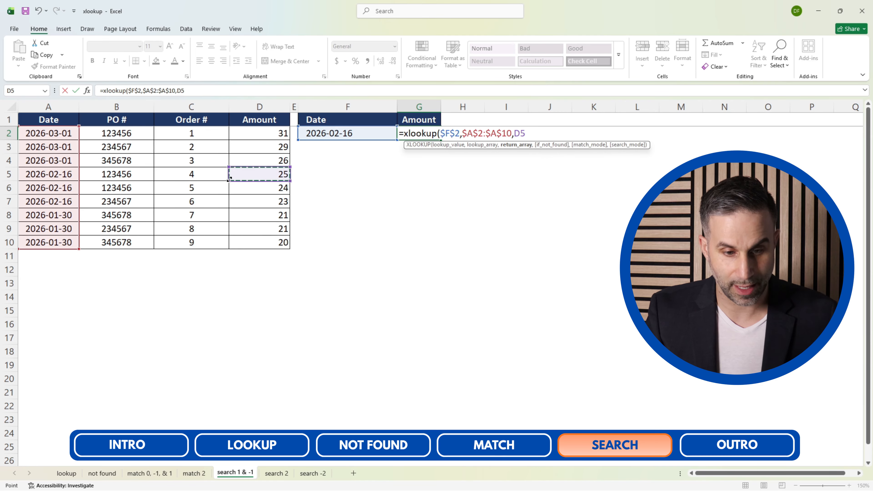
pyautogui.hotkey('ctrl', 'Up')
pyautogui.press('Down')
pyautogui.hotkey('ctrl', 'shift', 'Down')
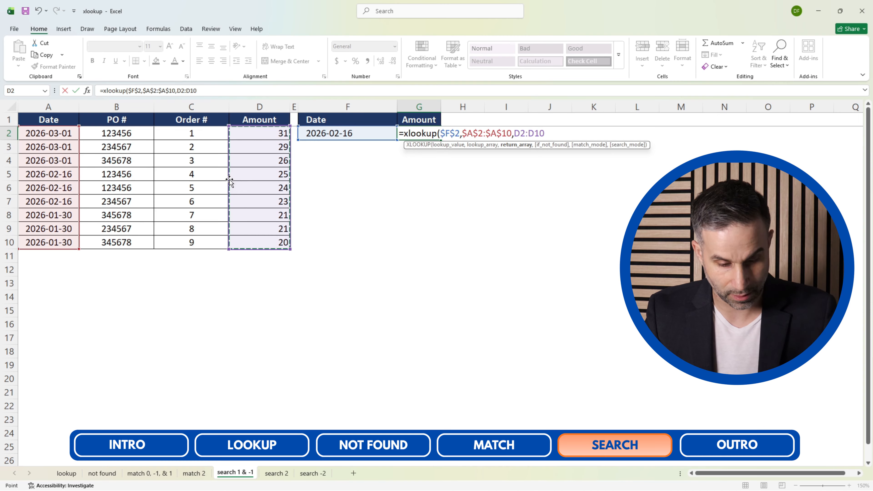
pyautogui.press('F4')
pyautogui.write(',,')
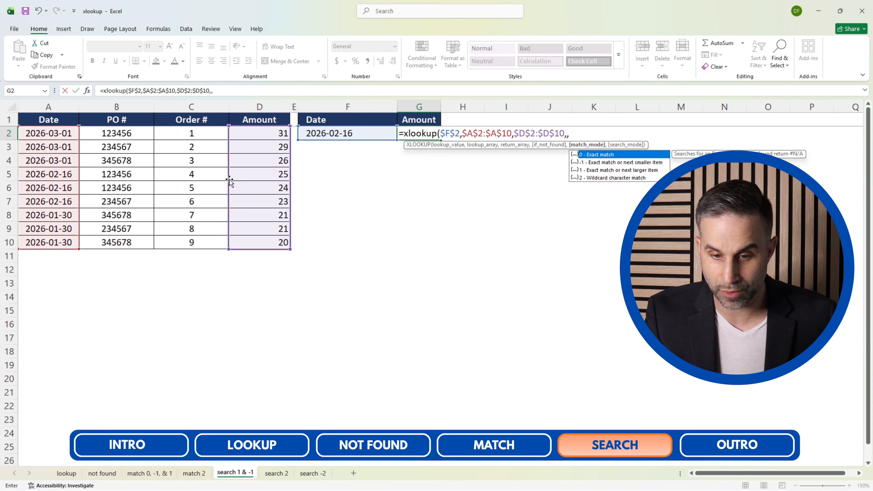
pyautogui.write(',')
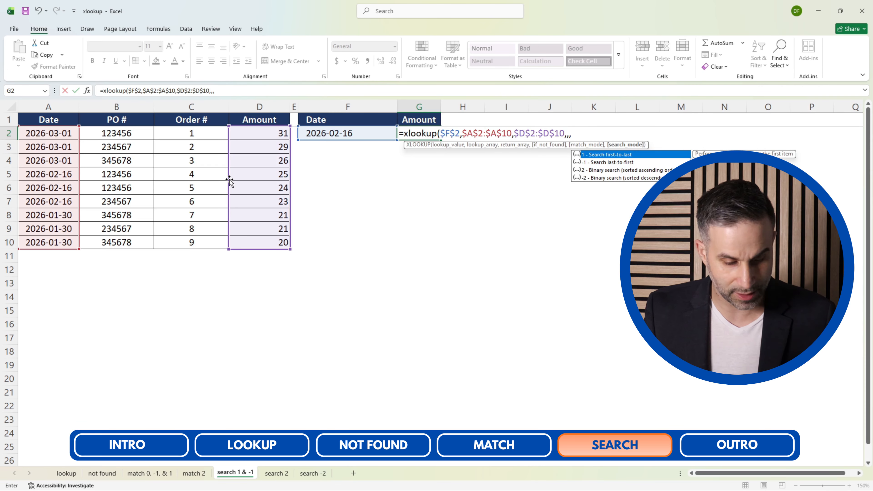
pyautogui.write('1)')
# Leave if_not_found and match_mode empty, set search_mode to 1 (first-to-last), and complete the formula in G2.
pyautogui.hotkey('ctrl', 'Return')
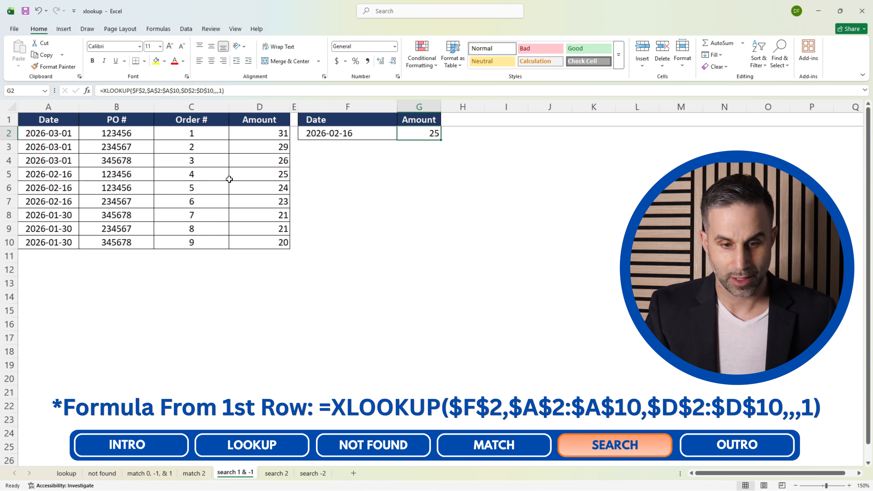
# Fill the 2026-02-16 order rows A5:D7 with yellow.
pyautogui.click(341, 133)
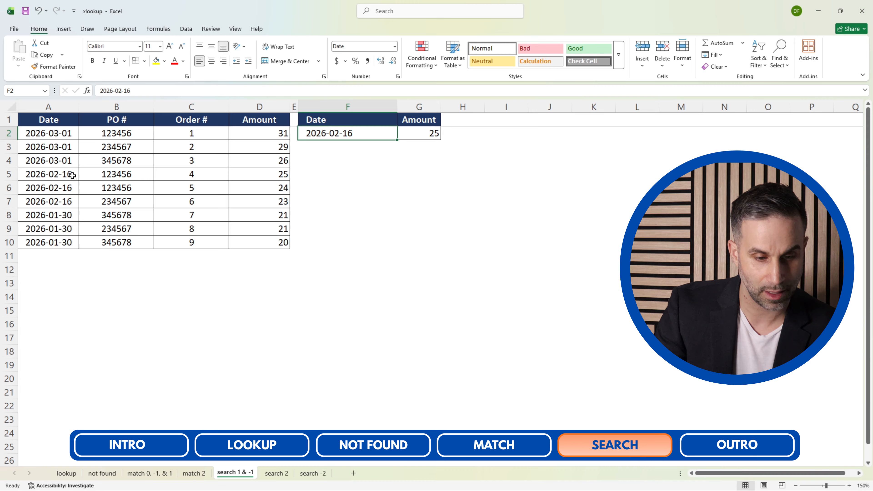
pyautogui.click(24, 174)
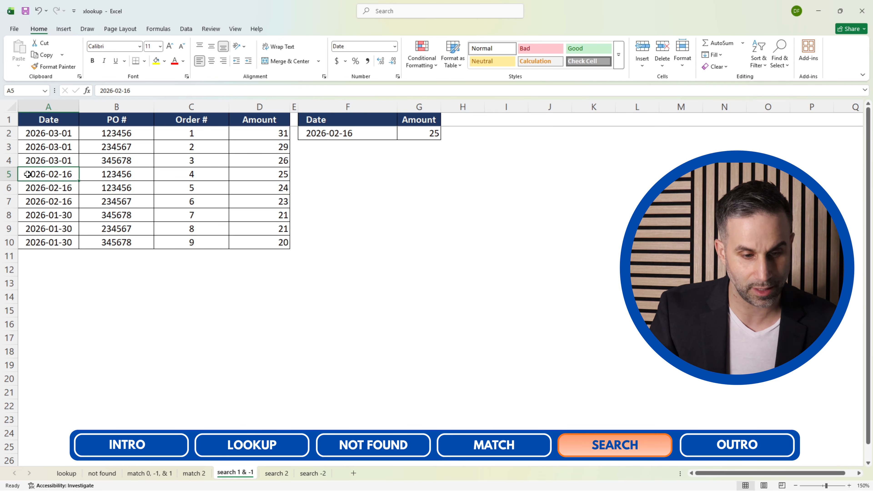
pyautogui.moveTo(28, 174); pyautogui.dragTo(286, 203)
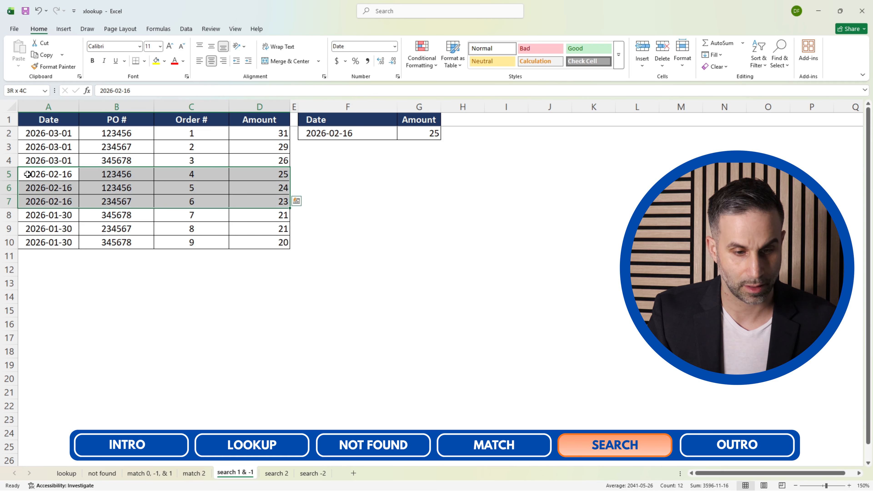
pyautogui.click(155, 61)
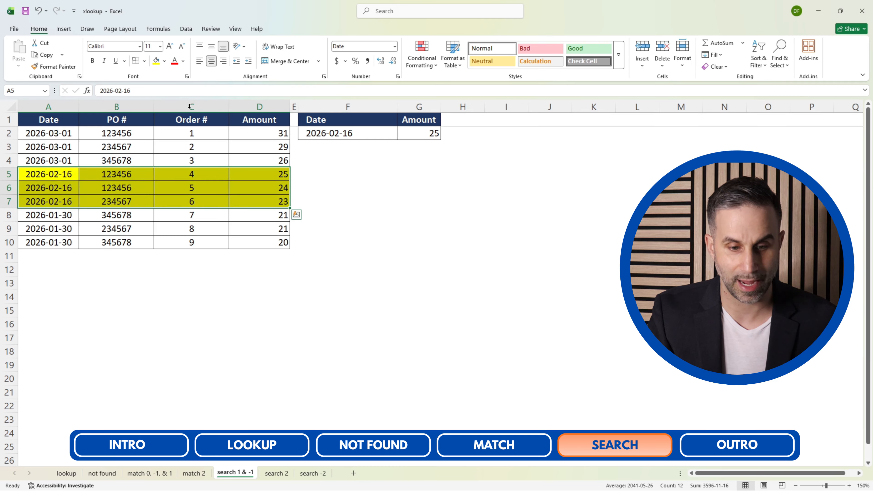
pyautogui.click(259, 176)
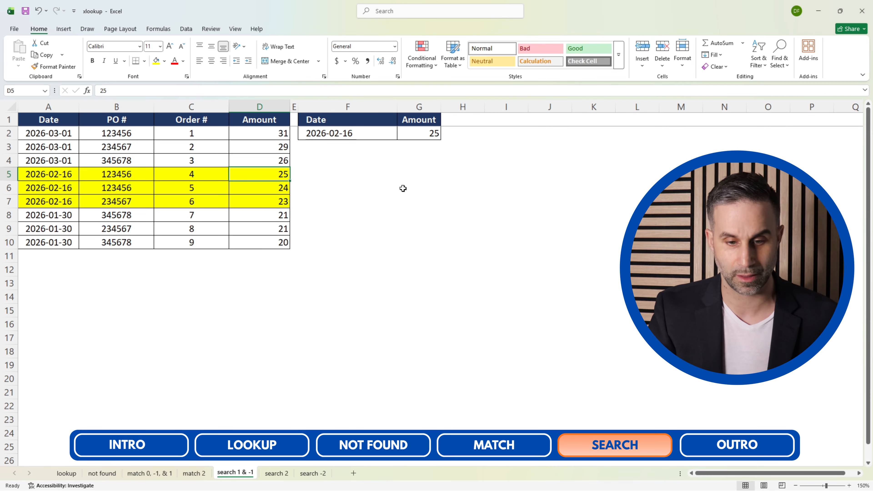
# Change the search_mode argument of the XLOOKUP formula in G2 to -1.
pyautogui.click(433, 134)
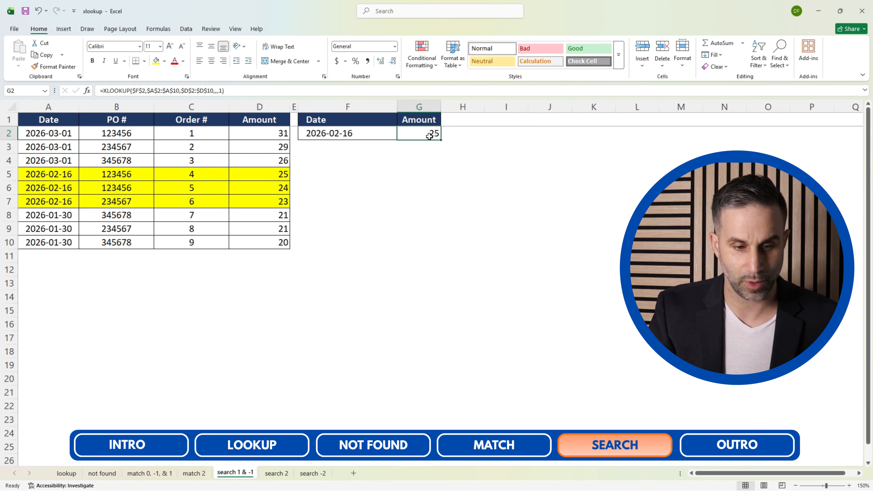
pyautogui.click(222, 92)
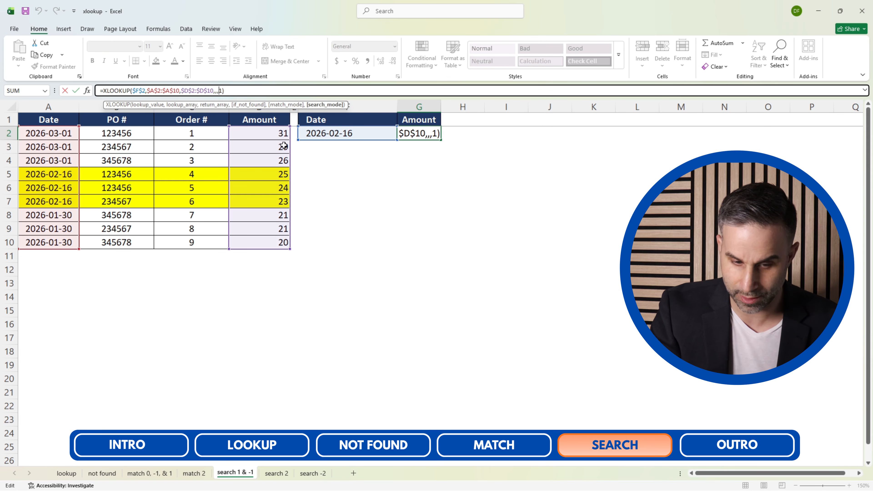
pyautogui.write('-')
pyautogui.press('Return')
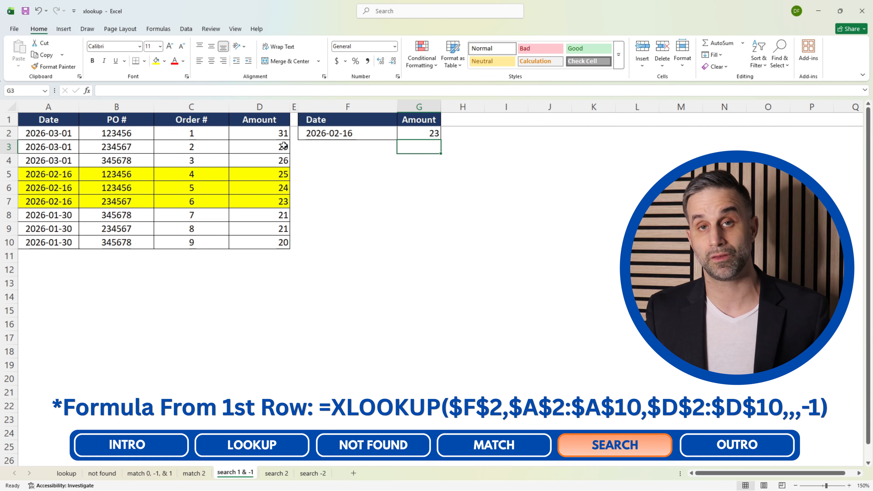
# Set the lookup date in F2 to 2026-03-01.
pyautogui.press('Up')
pyautogui.press('Left')
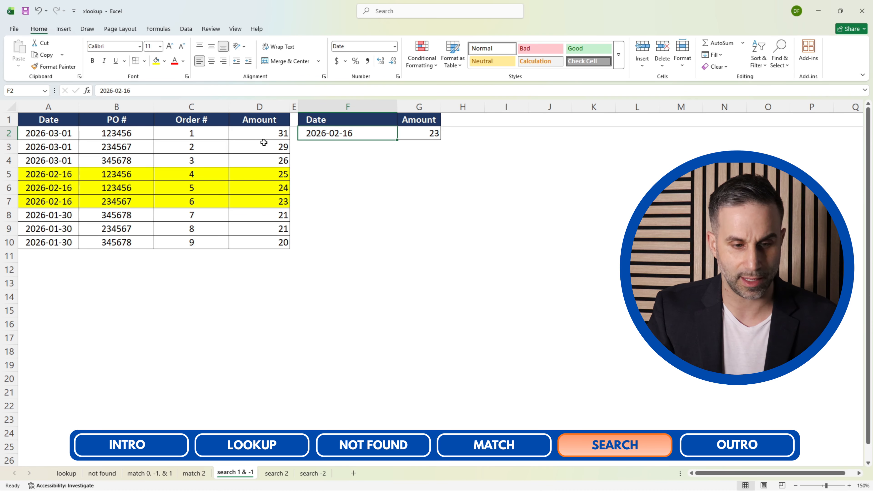
pyautogui.click(139, 92)
pyautogui.press('BackSpace')
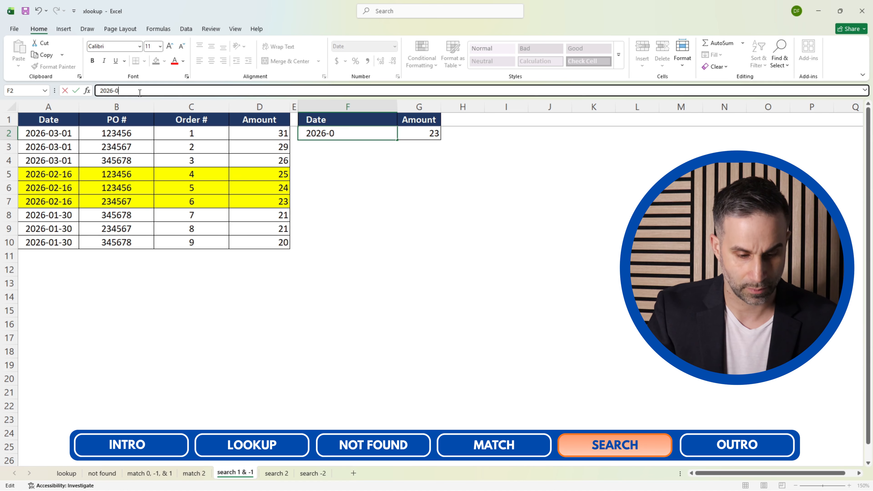
pyautogui.write('3-01')
pyautogui.press('Return')
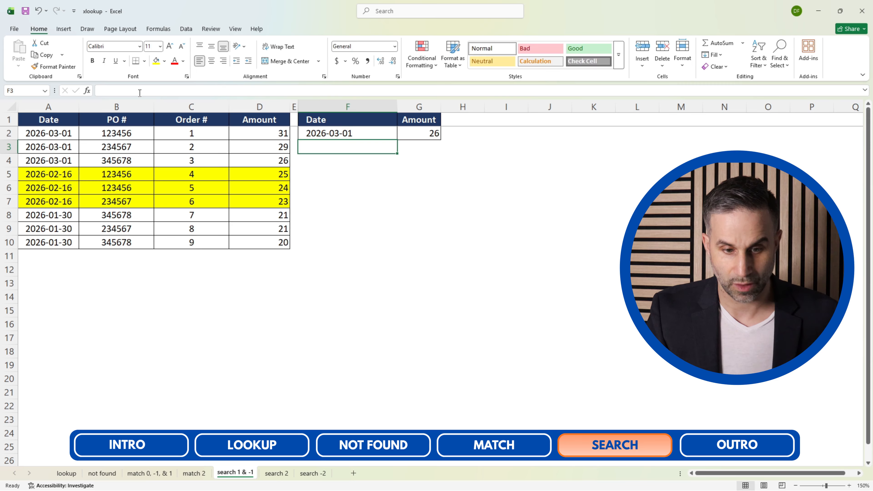
pyautogui.press('Up')
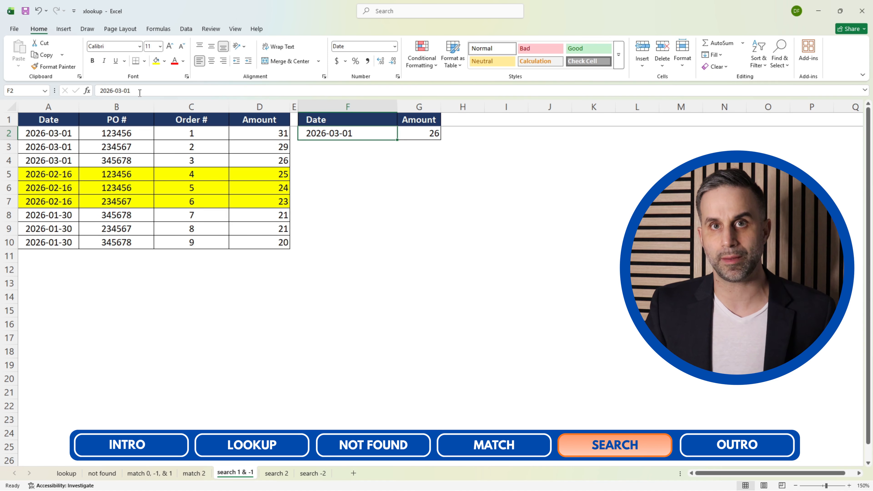
# Set the search_mode of the Amount formula in G2 to 1.
pyautogui.press('Right')
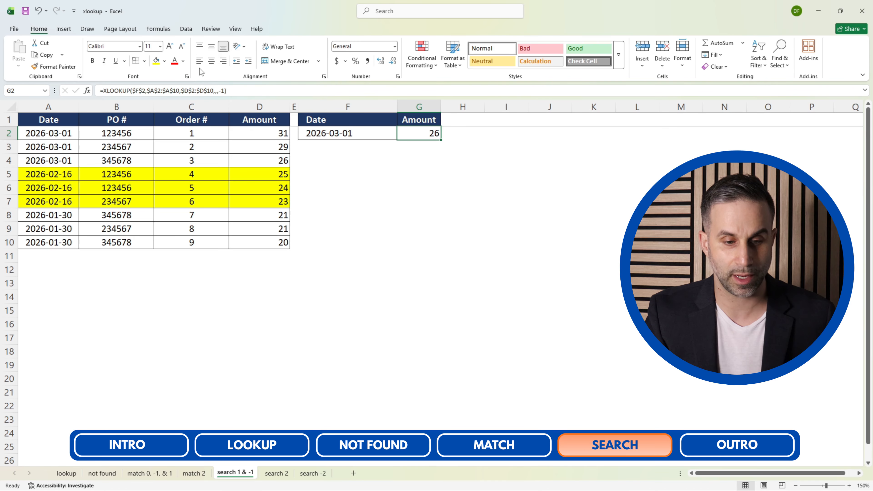
pyautogui.click(222, 90)
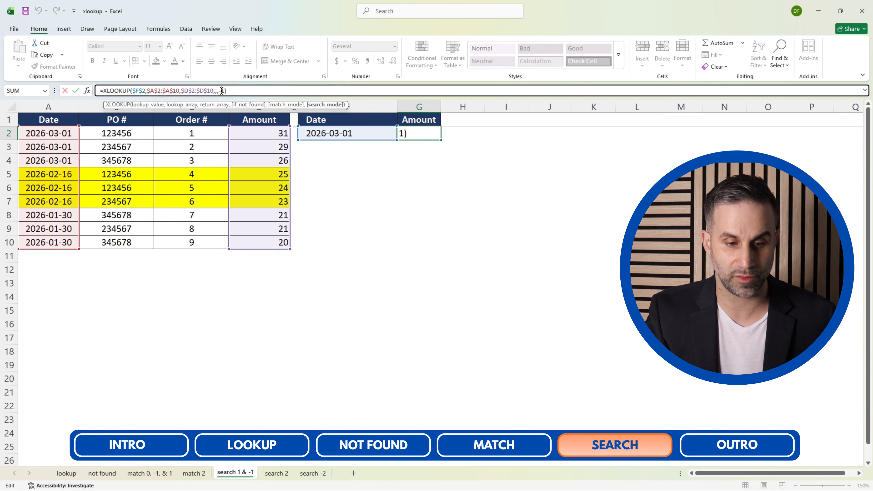
pyautogui.press('BackSpace')
pyautogui.press('Return')
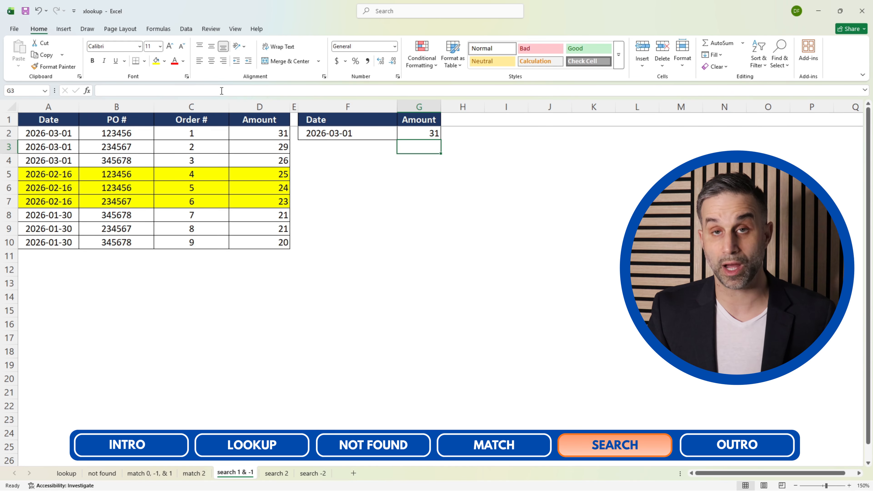
# Open the "search 2" sheet and start an XLOOKUP formula in E2 with $D$2 as the absolute lookup value.
pyautogui.hotkey('ctrl', 'pagedown')
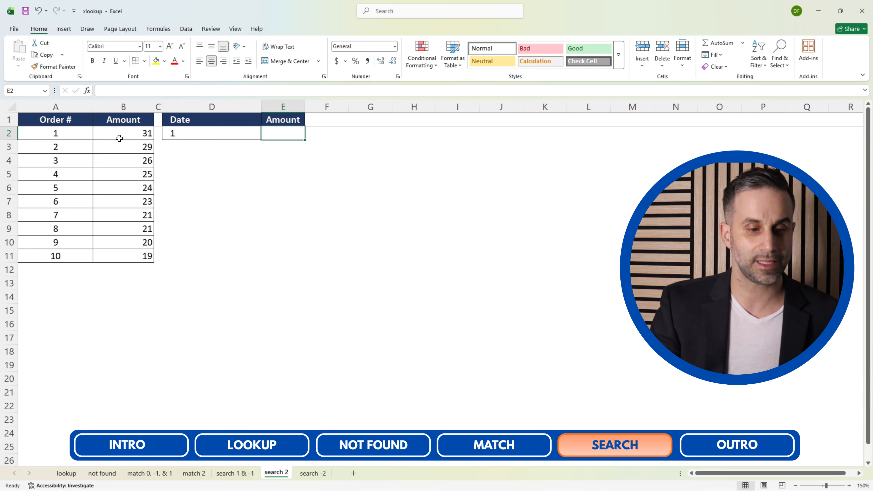
pyautogui.click(87, 109)
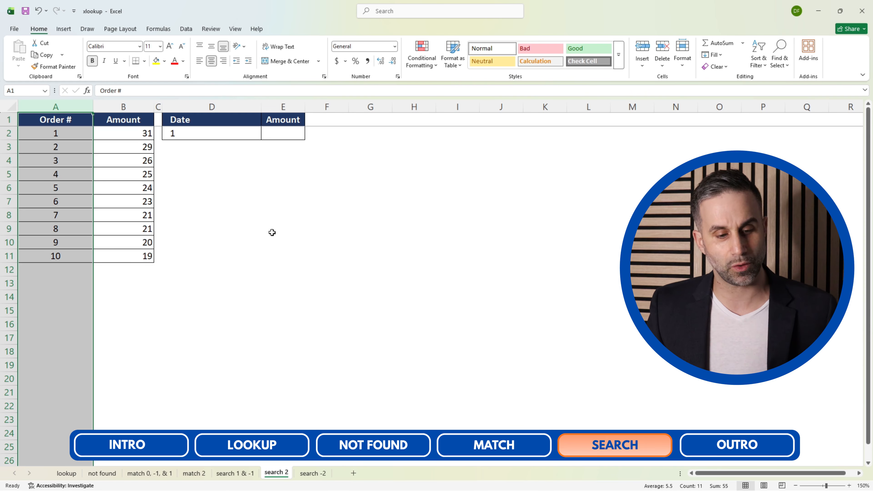
pyautogui.click(288, 138)
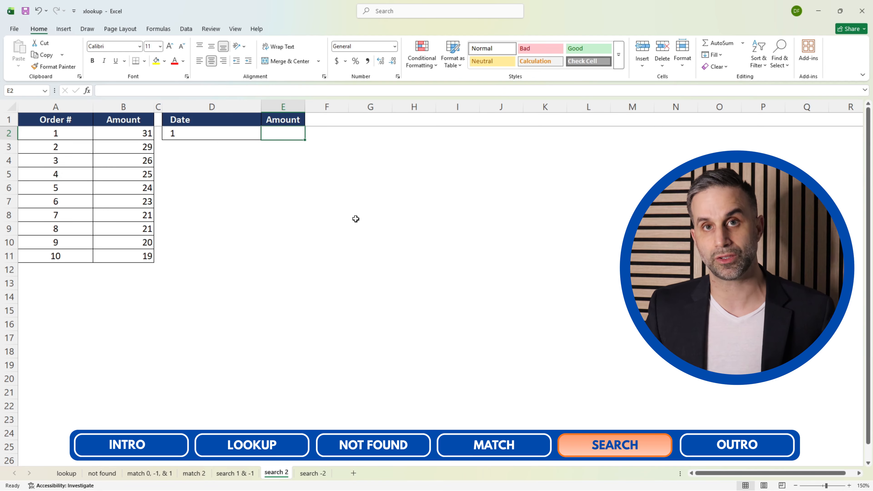
pyautogui.write('=xloo')
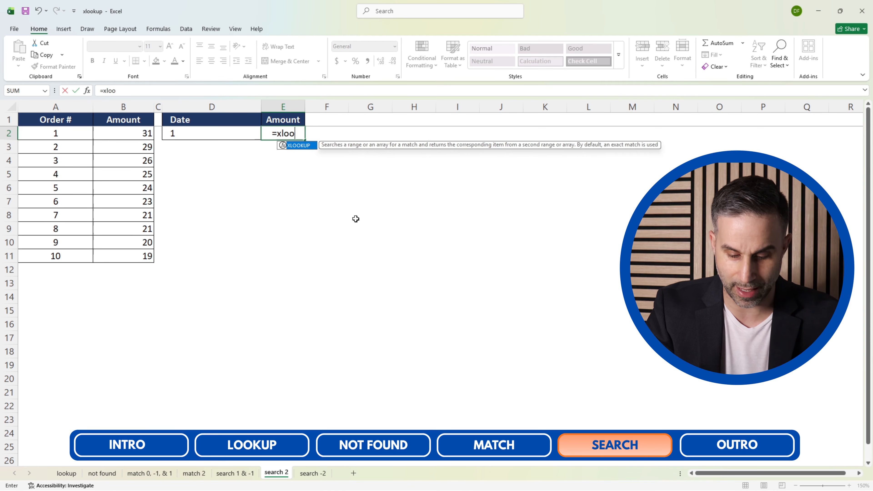
pyautogui.write('kup(')
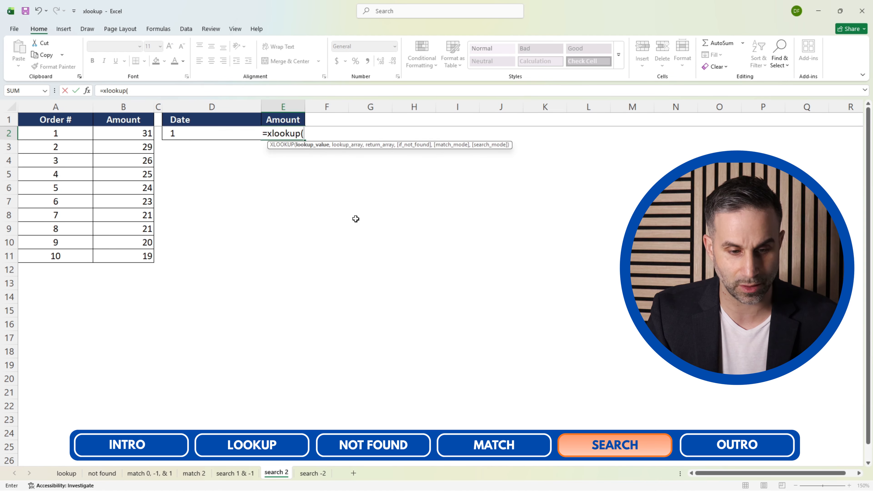
pyautogui.click(183, 134)
pyautogui.press('F4')
pyautogui.write(',')
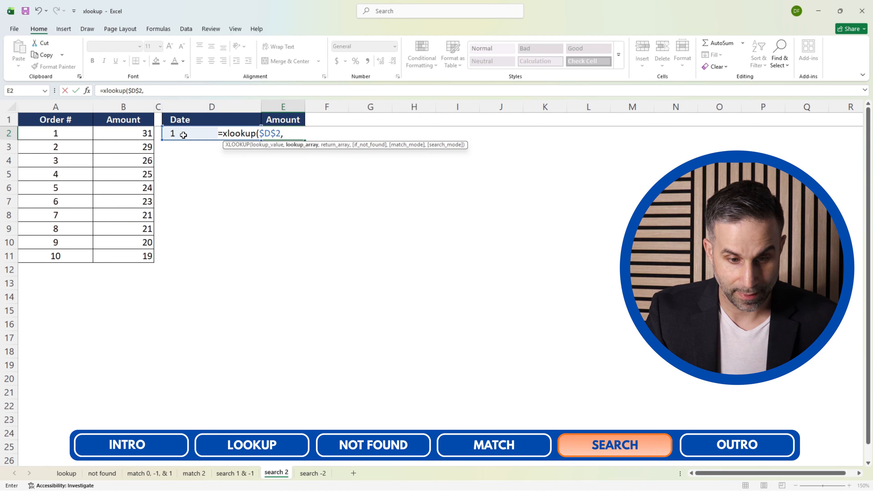
# Use the Order # cells $A$2:$A$11 as the formula's absolute lookup array.
pyautogui.click(51, 159)
pyautogui.hotkey('ctrl', 'Up')
pyautogui.press('Down')
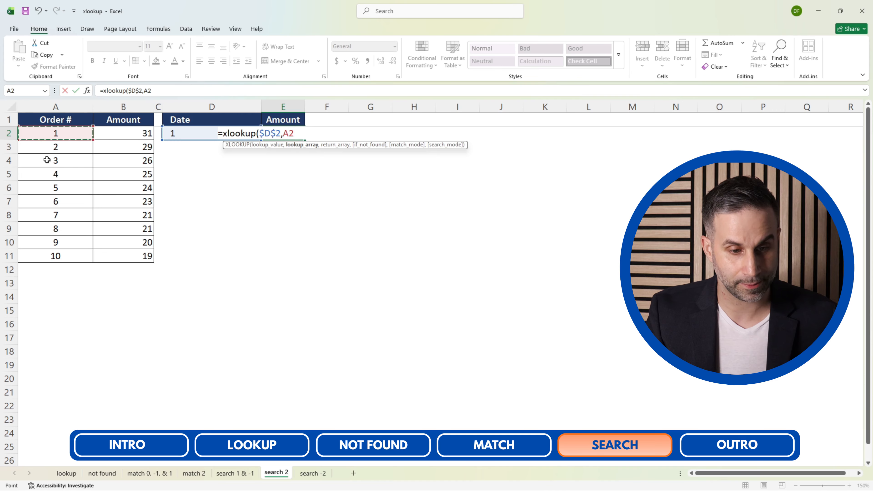
pyautogui.hotkey('ctrl', 'shift', 'Down')
pyautogui.press('F4')
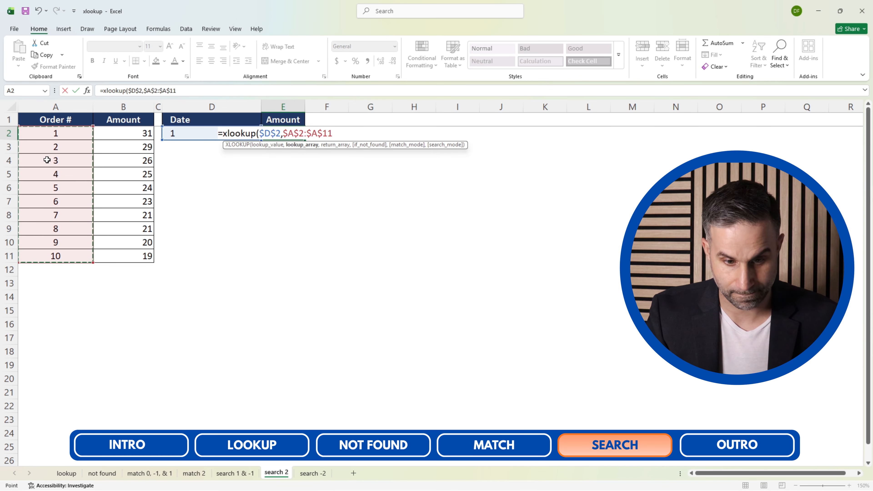
pyautogui.write(',')
# Use the Amount cells $B$2:$B$11 as the formula's absolute return array.
pyautogui.click(117, 179)
pyautogui.hotkey('ctrl', 'Up')
pyautogui.press('Down')
pyautogui.hotkey('ctrl', 'shift', 'Down')
pyautogui.press('F4')
pyautogui.write(',')
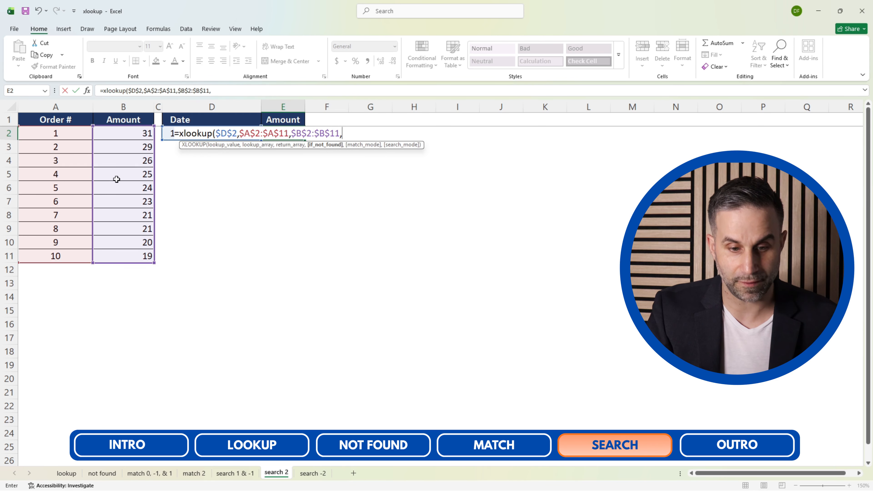
pyautogui.write(',')
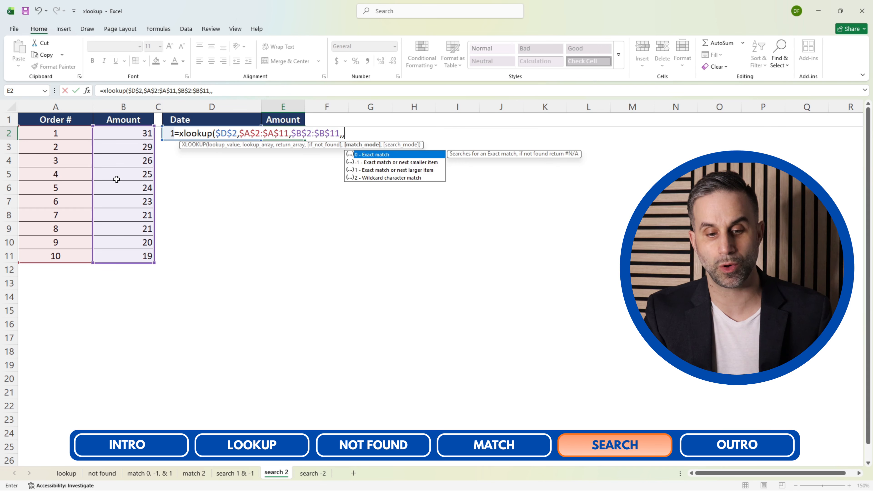
pyautogui.write(',')
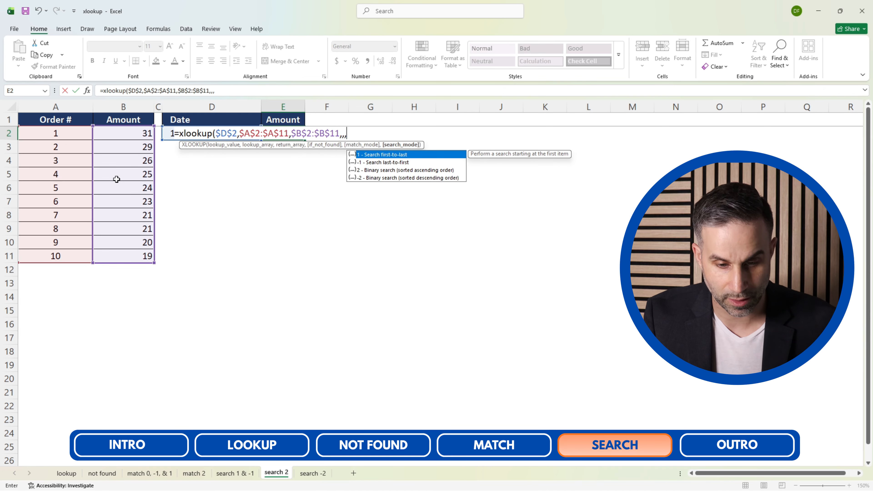
pyautogui.write('2)')
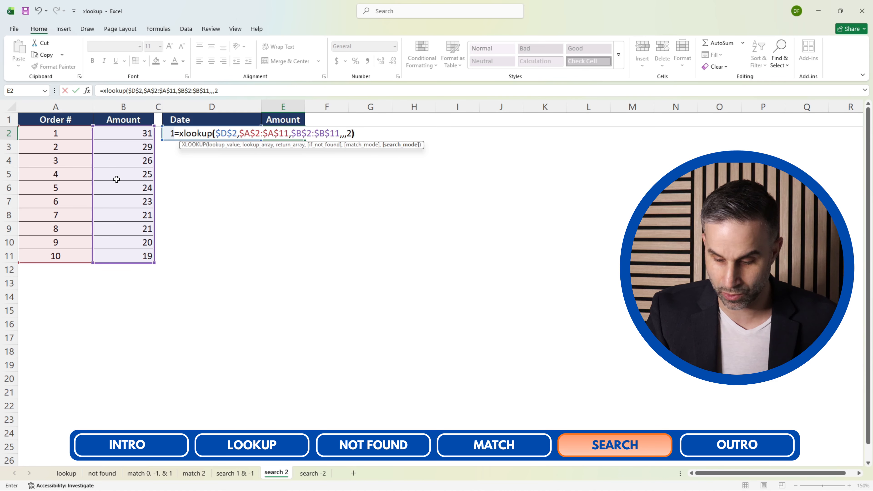
# Leave if_not_found and match_mode empty, set search_mode to 2 (ascending binary search), and complete the formula in E2.
pyautogui.press('Return')
pyautogui.press('Up')
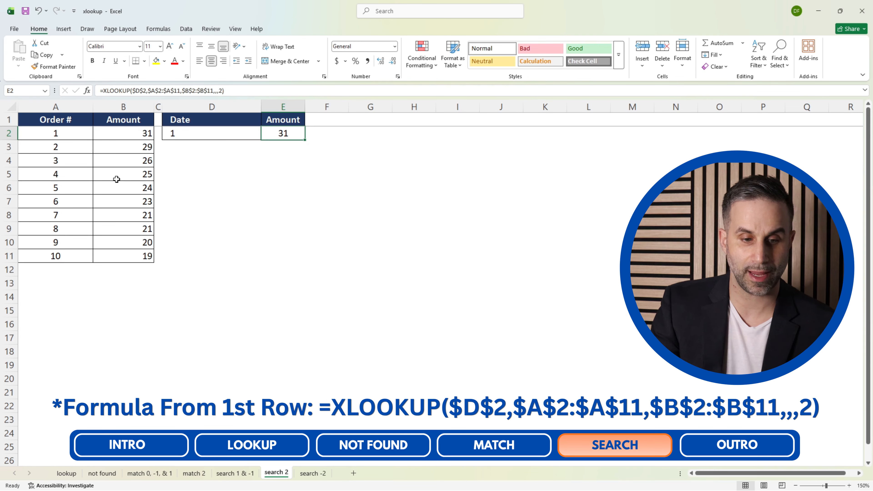
pyautogui.press('Left')
pyautogui.press('Right')
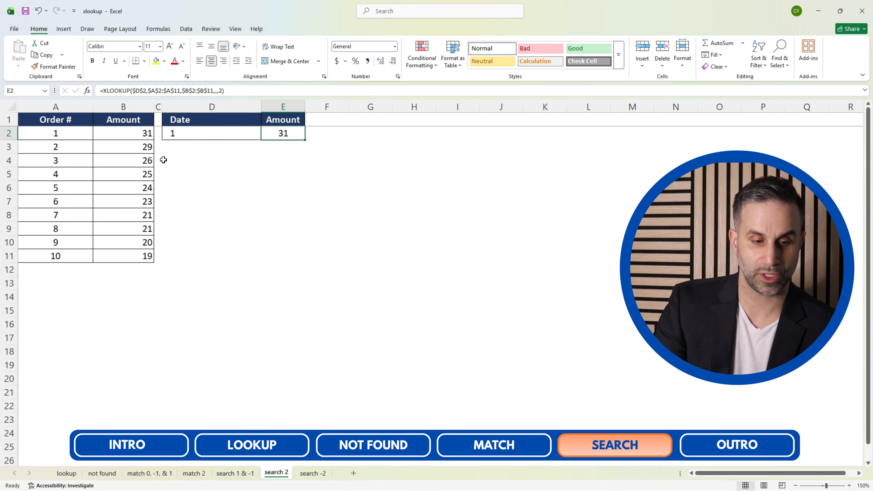
# Set the lookup value in D2 to 7.
pyautogui.click(193, 135)
pyautogui.write('7')
pyautogui.press('Return')
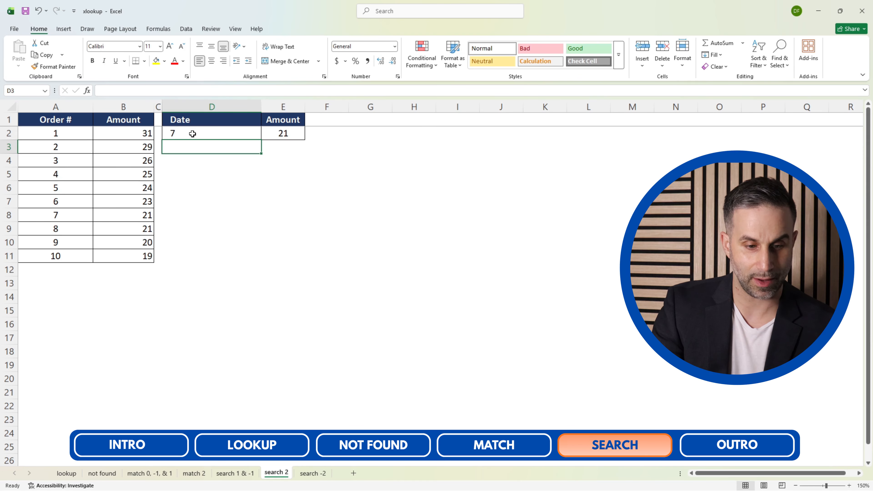
# Set the lookup value in D2 of the search 2 sheet to 10.
pyautogui.click(148, 215)
pyautogui.click(185, 136)
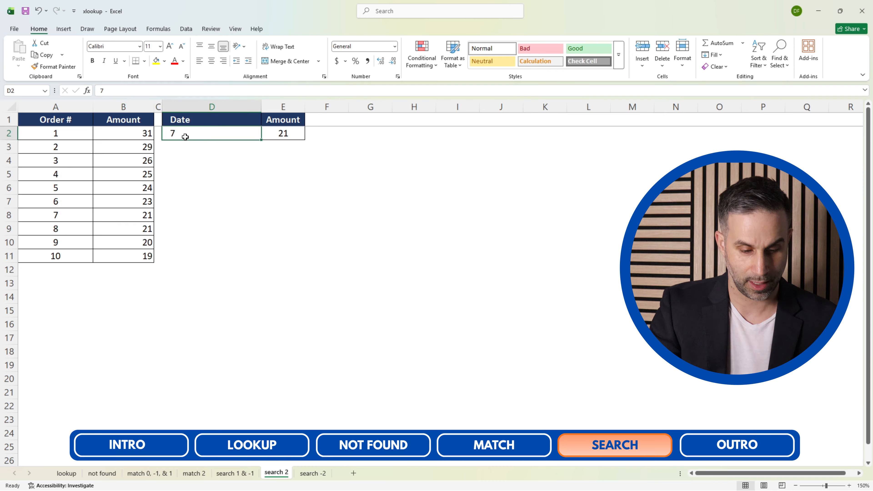
pyautogui.write('10')
pyautogui.press('Return')
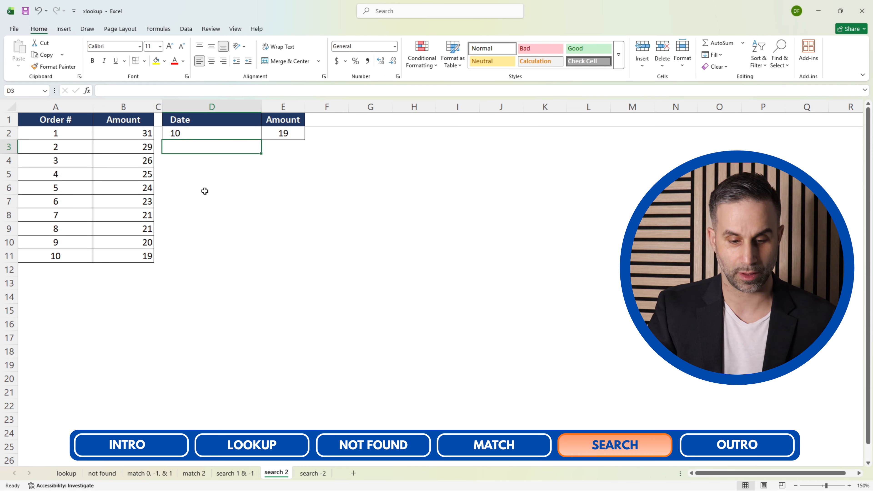
# On the search -2 sheet, replace the formula in E2 with a new XLOOKUP that uses $D$2 as its absolute lookup value.
pyautogui.click(302, 474)
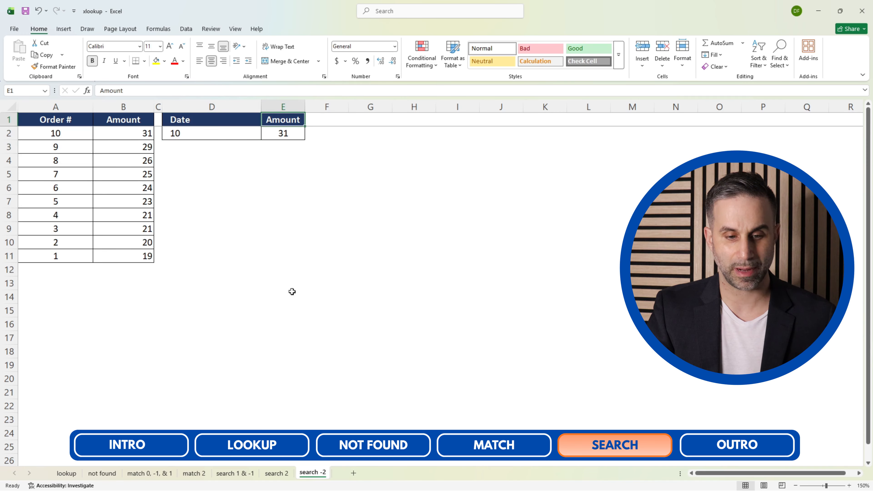
pyautogui.click(283, 202)
pyautogui.hotkey('ctrl', 'Up')
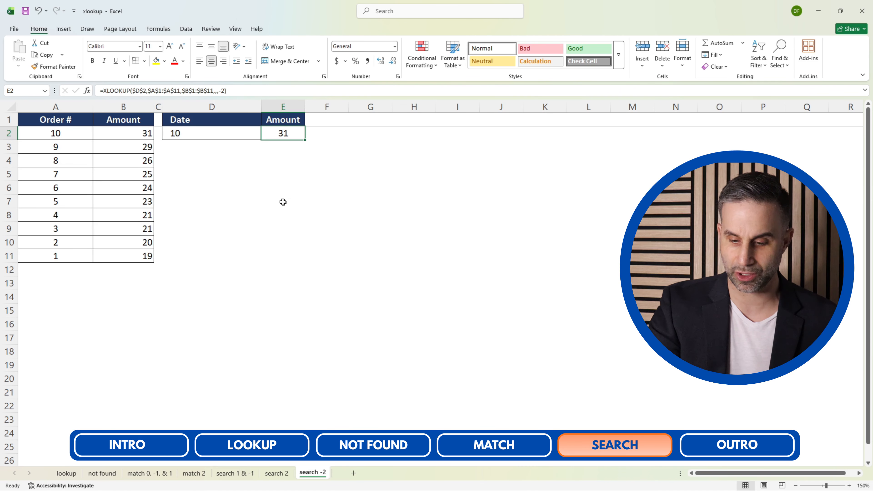
pyautogui.press('Delete')
pyautogui.write('=xlookup(')
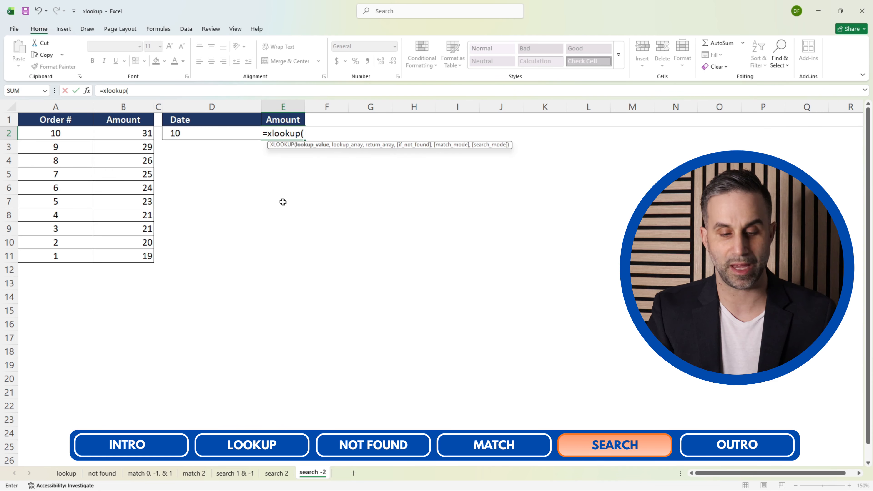
pyautogui.click(181, 135)
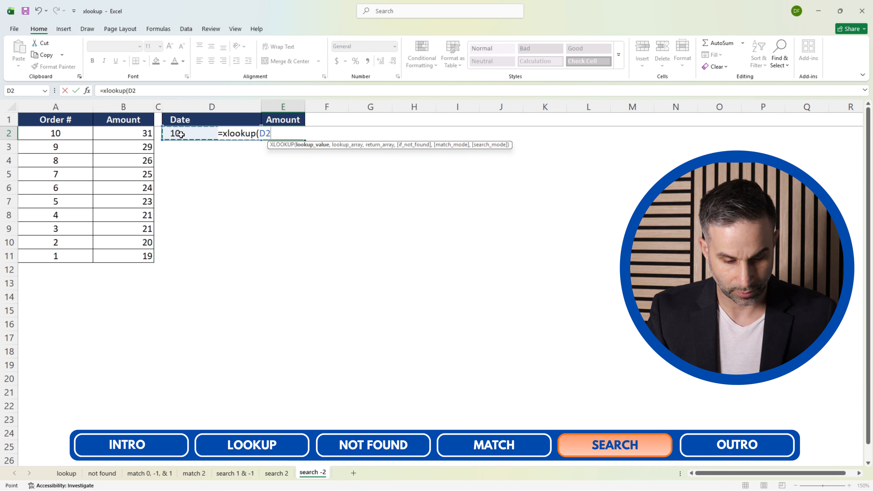
pyautogui.press('F4')
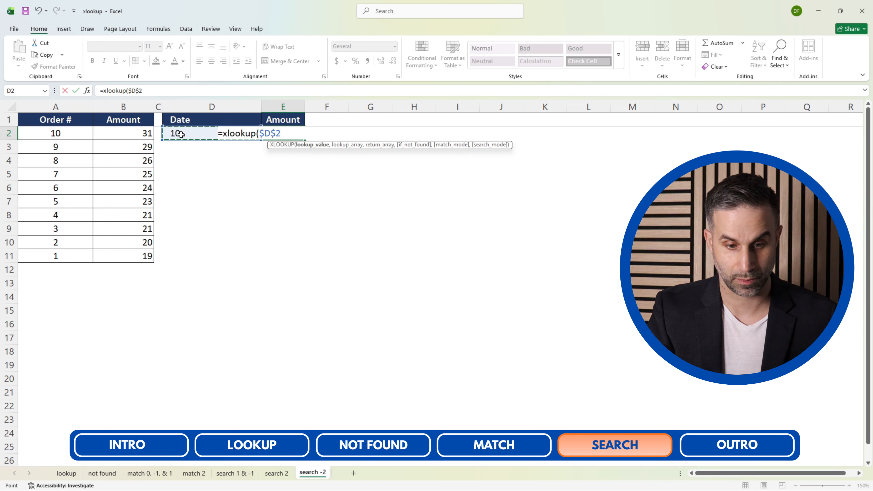
# Use the descending Order # cells $A$2:$A$11 as the formula's absolute lookup array.
pyautogui.write(',')
pyautogui.click(44, 169)
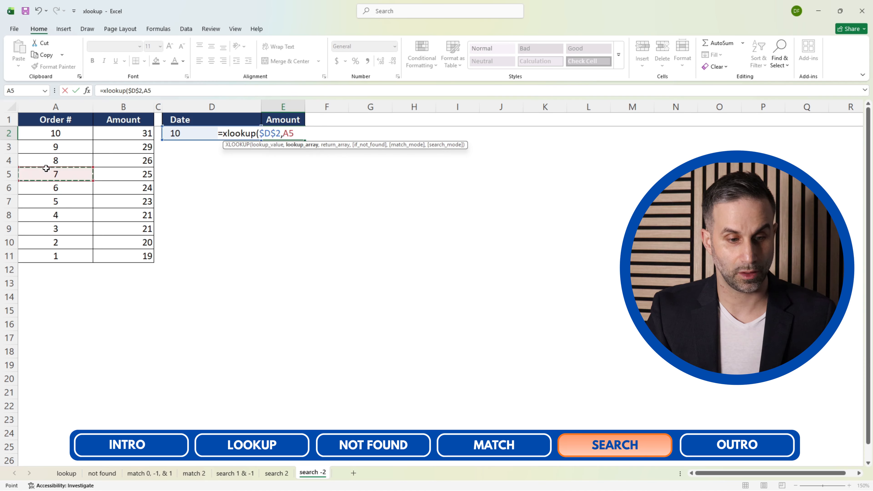
pyautogui.hotkey('ctrl', 'Up')
pyautogui.press('Down')
pyautogui.hotkey('ctrl', 'shift', 'Down')
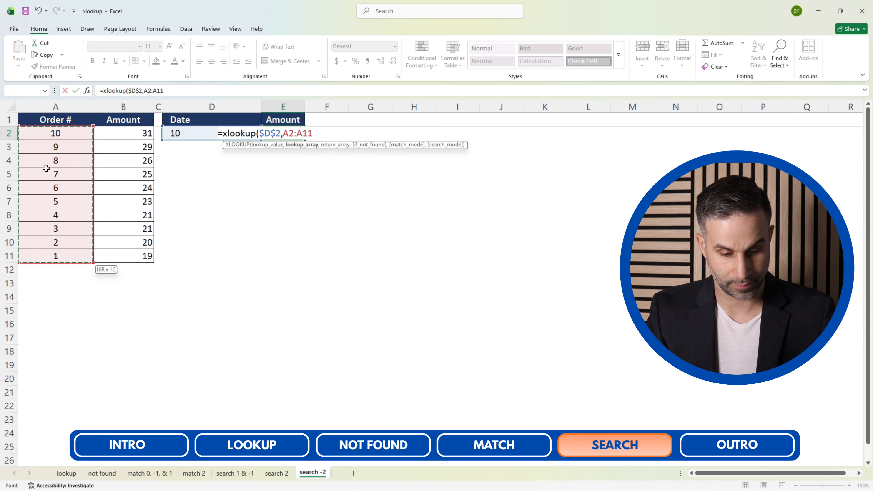
pyautogui.press('F4')
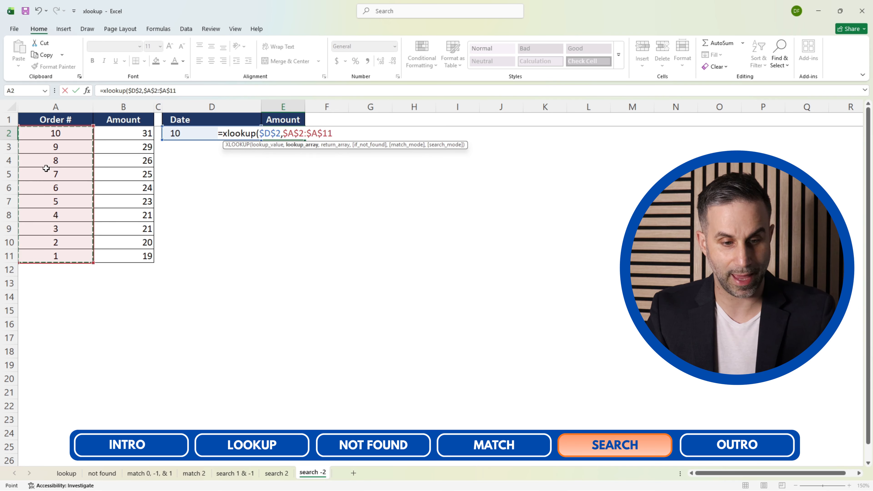
# Use the Amount cells $B$2:$B$11 as the absolute return array of the formula in E2.
pyautogui.write(',')
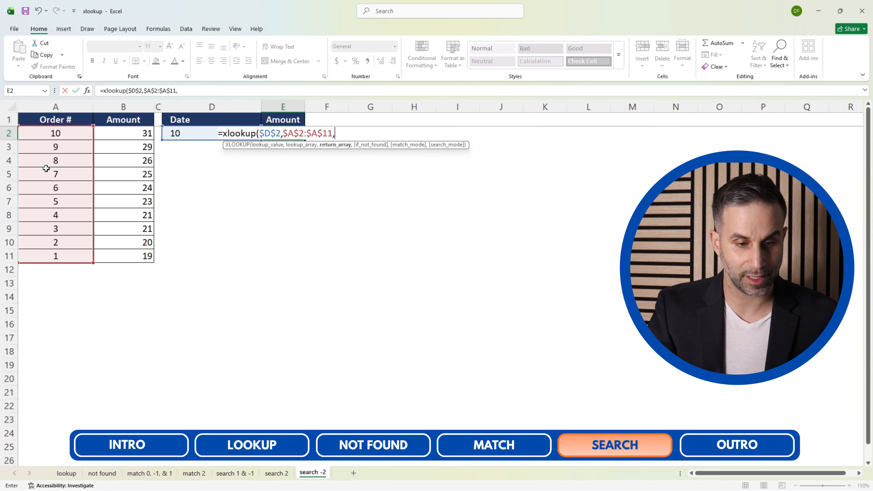
pyautogui.click(129, 189)
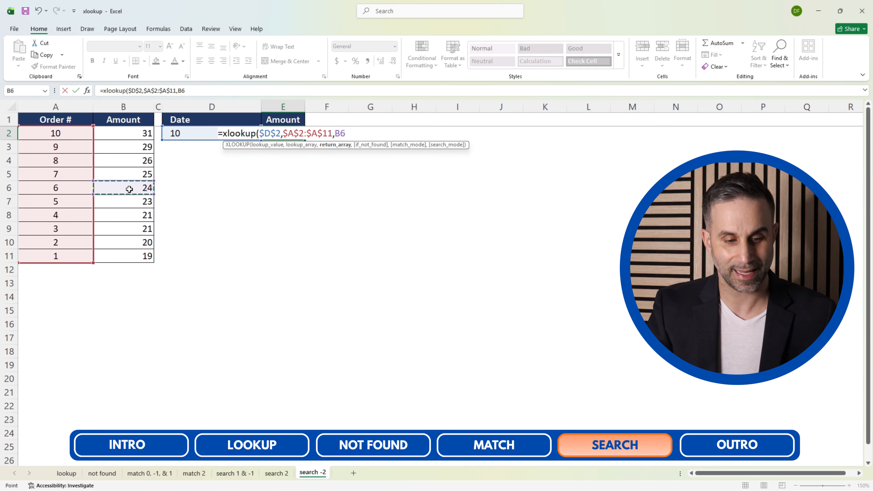
pyautogui.hotkey('ctrl', 'Up')
pyautogui.press('Down')
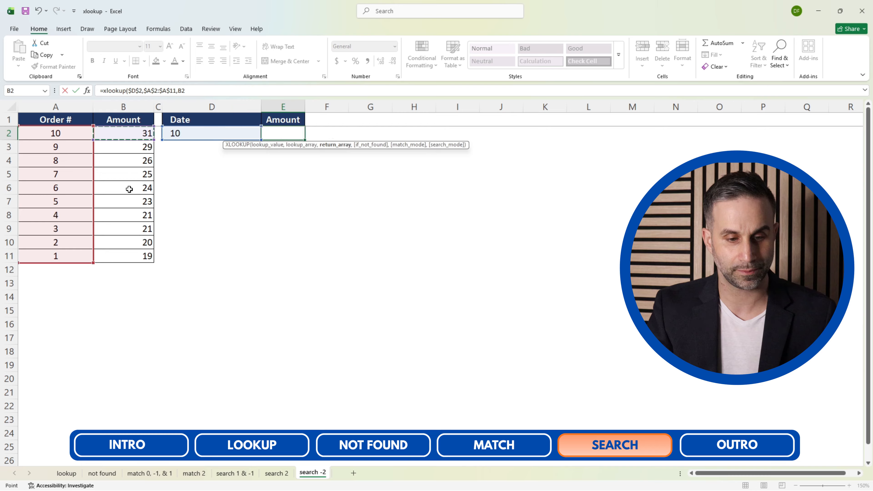
pyautogui.hotkey('ctrl', 'shift', 'Down')
pyautogui.press('F4')
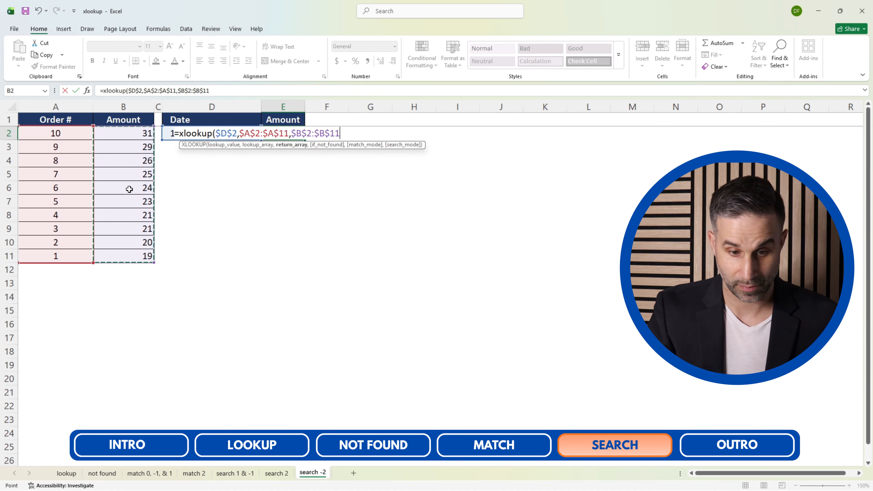
# Leave if_not_found and match_mode empty, set search_mode to -2 (descending binary search), and complete the formula in E2.
pyautogui.write(',,')
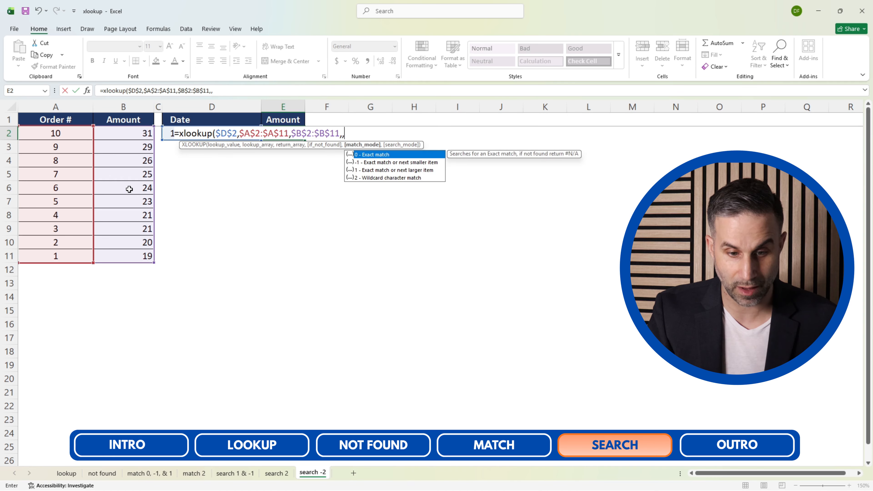
pyautogui.write(',')
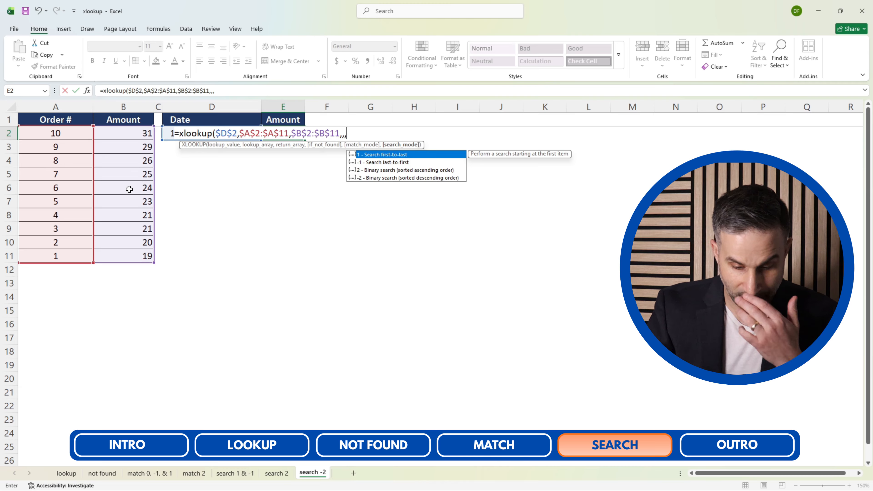
pyautogui.write('-2)')
pyautogui.press('Return')
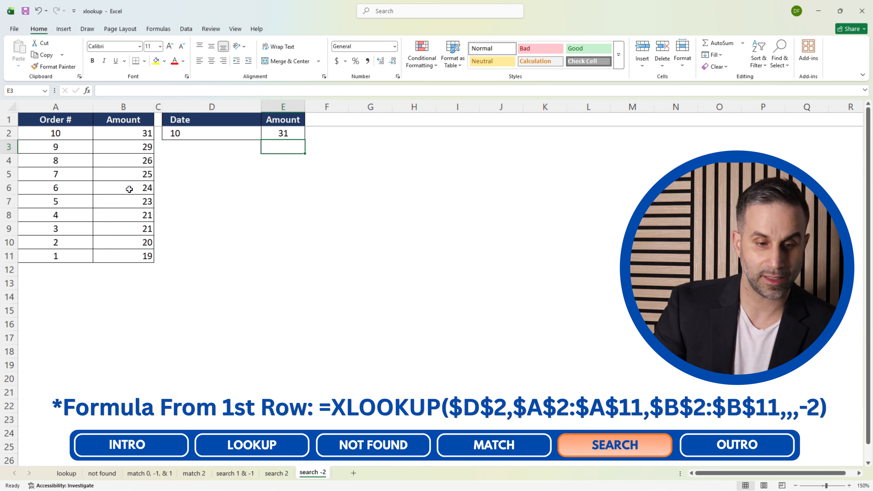
# Test the descending binary search by setting the lookup value in D2 to 1 and replacing it with 7.
pyautogui.click(198, 132)
pyautogui.write('1')
pyautogui.press('Return')
pyautogui.click(197, 132)
pyautogui.write('7')
pyautogui.press('Return')
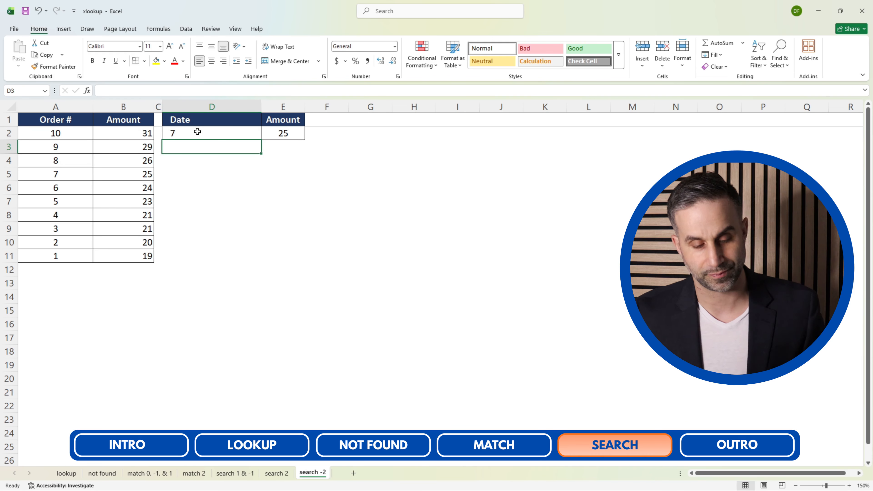